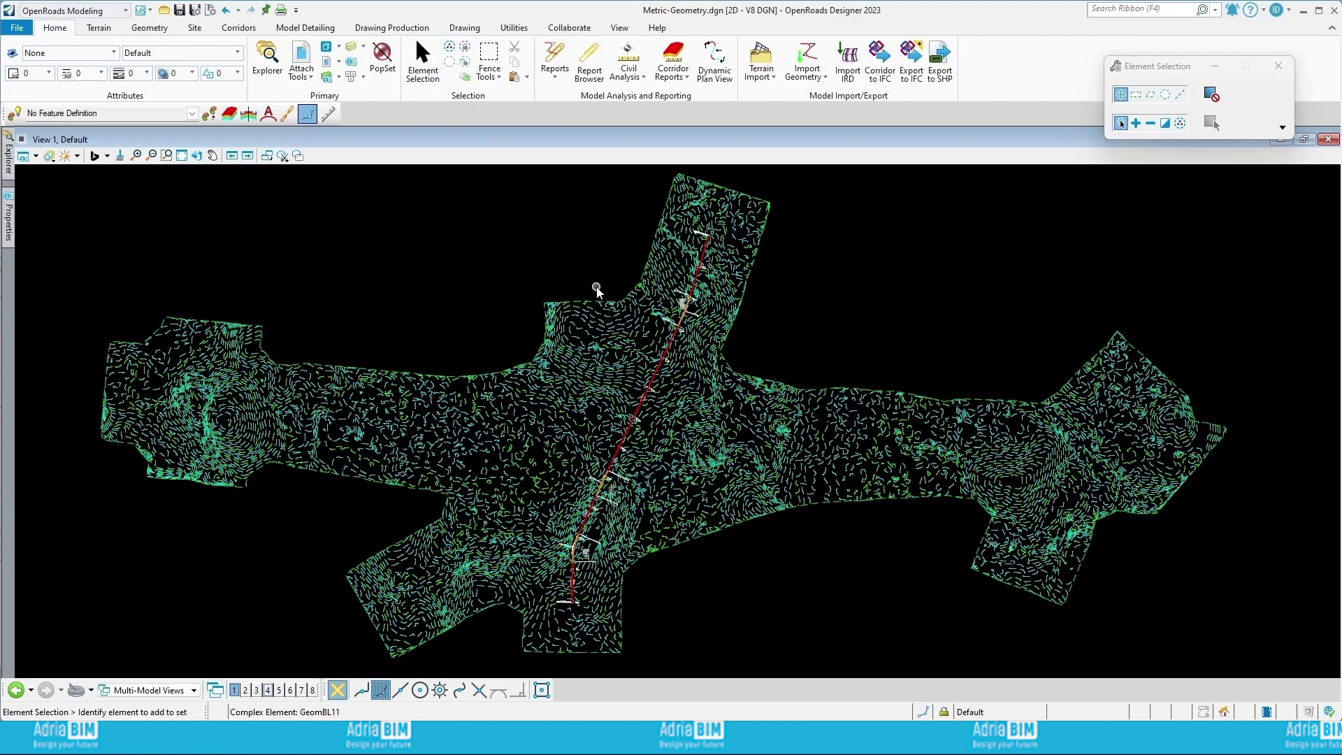
Step: Select the red GeomBL11 alignment in plan and start Open Profile Model for it
click(639, 413)
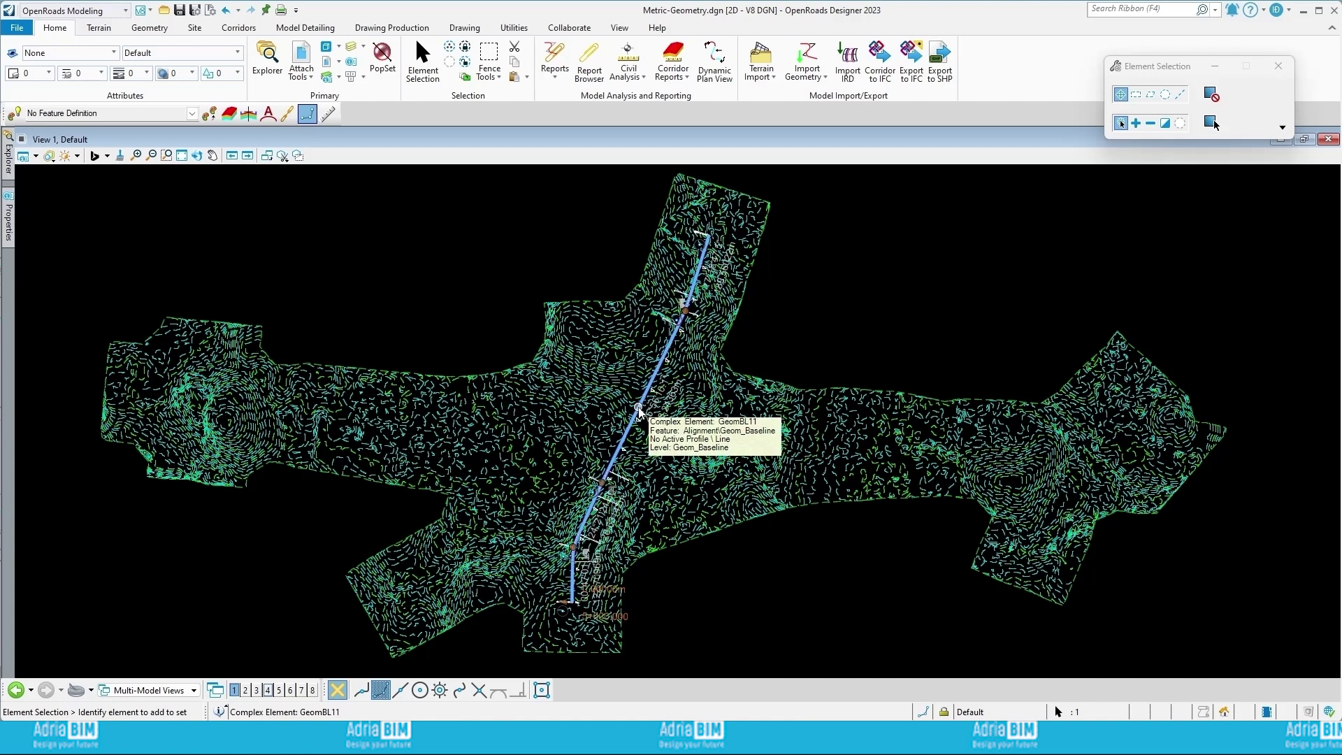
mouse_move(639, 414)
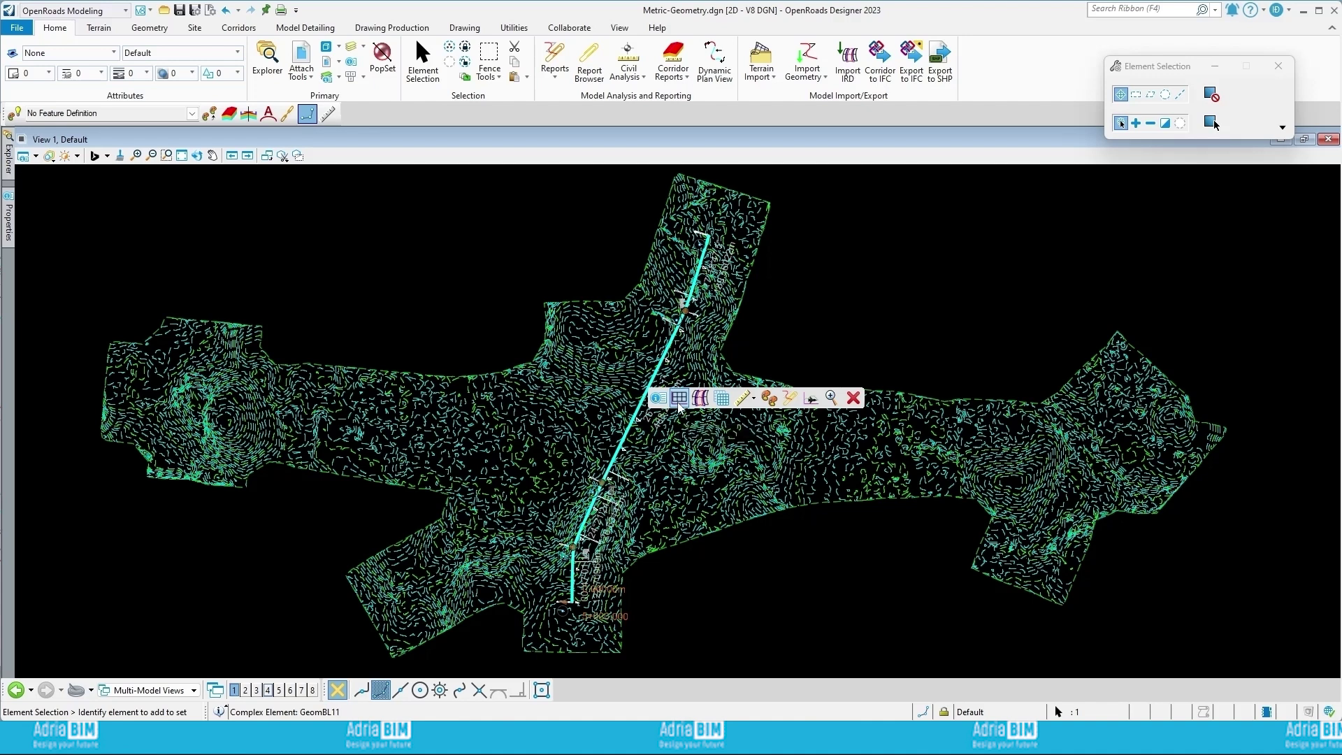
click(679, 400)
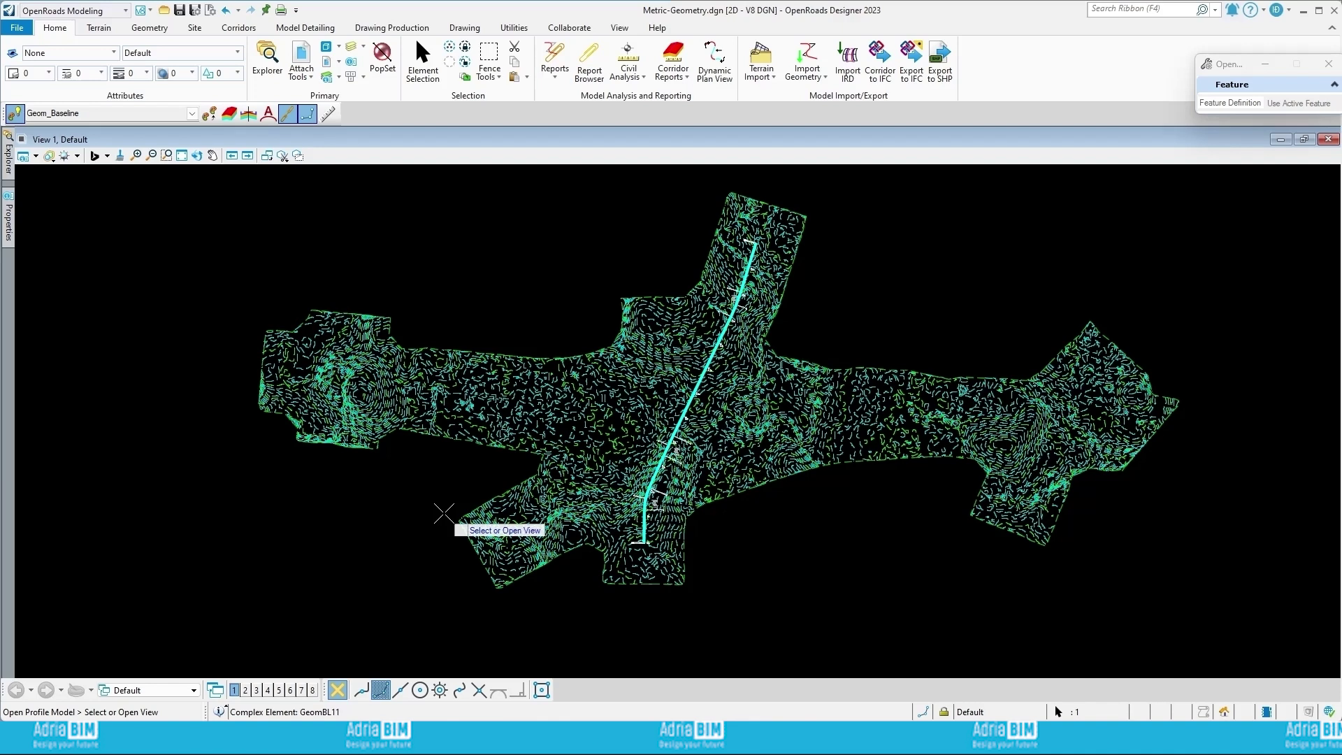
Step: Open View 4 and display the GeomBL11 profile with its ground line there
click(268, 691)
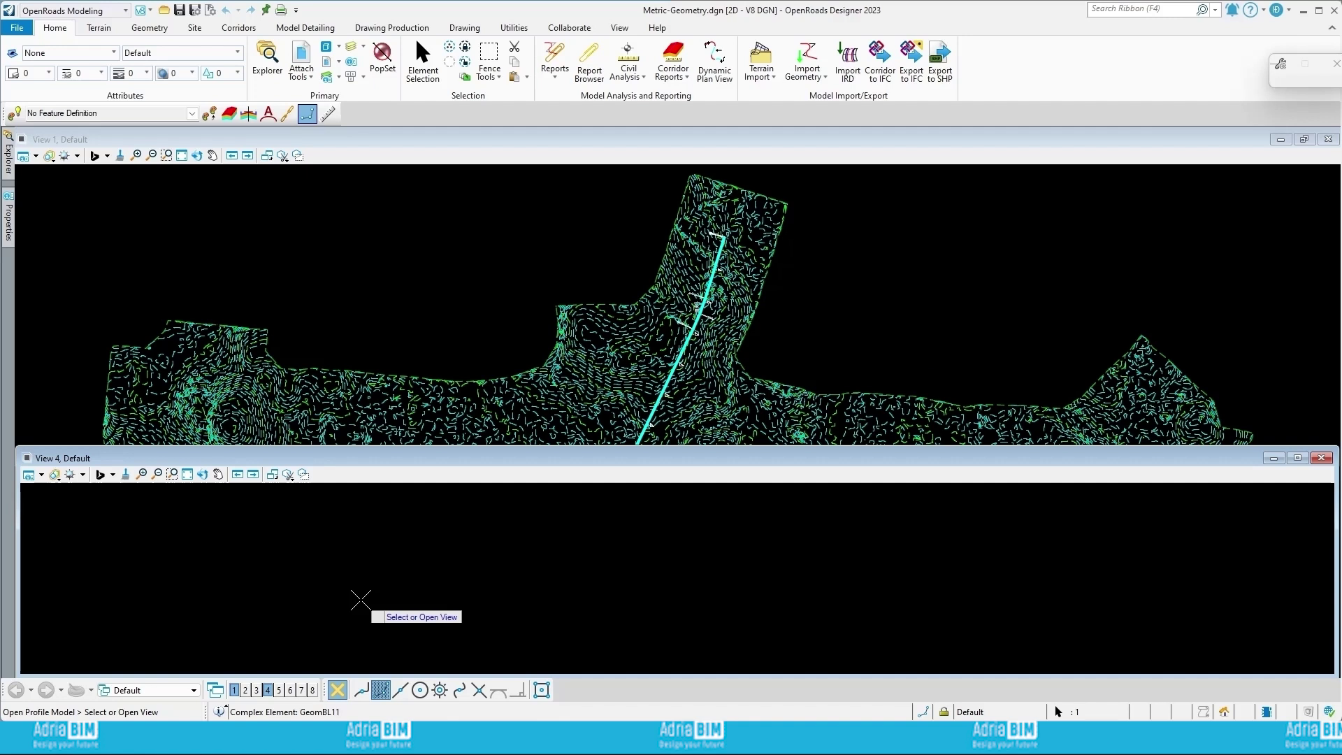
click(361, 600)
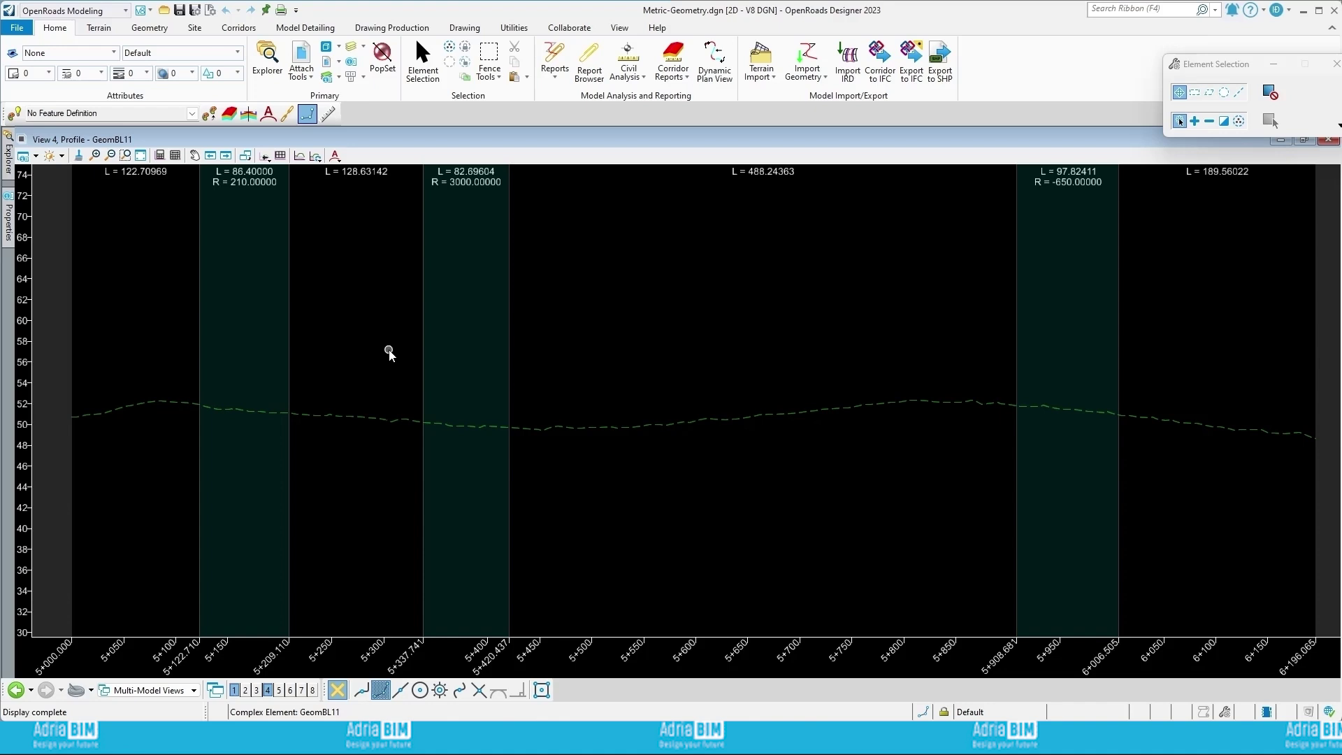
click(36, 157)
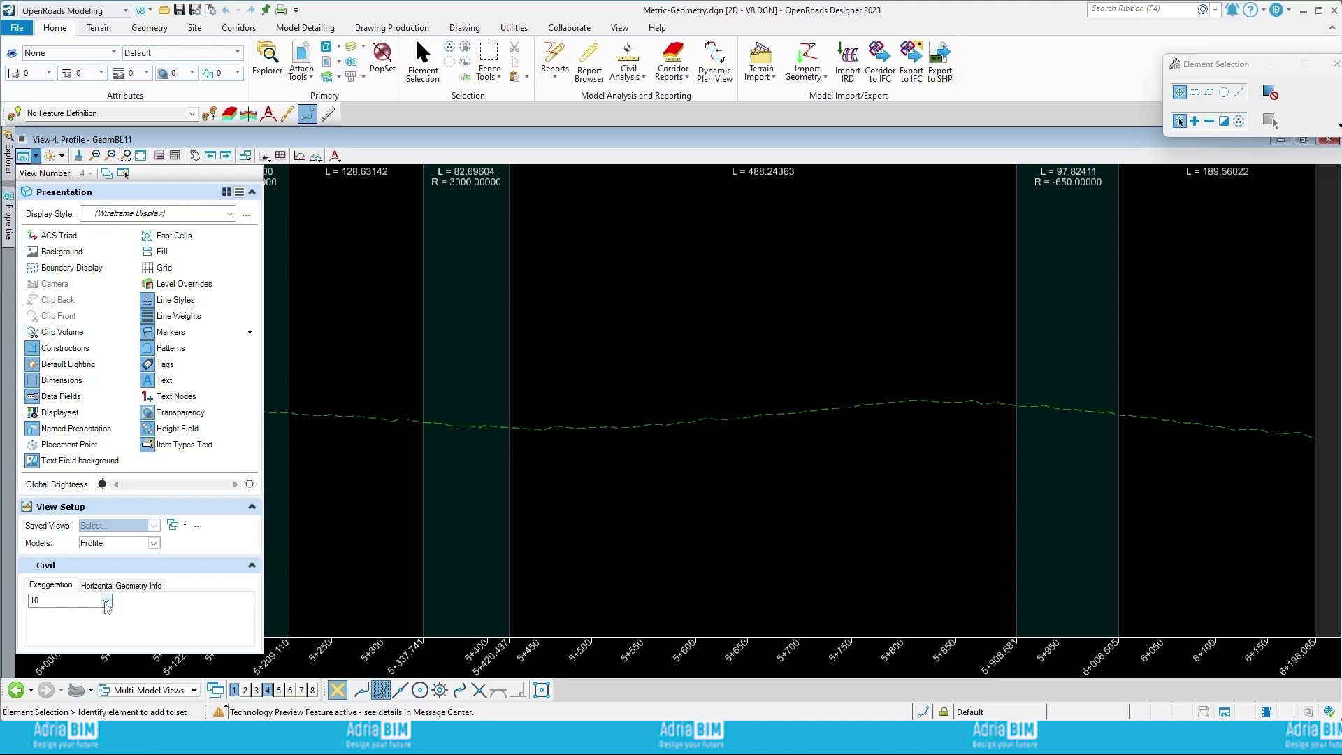
Step: Set View 4's vertical exaggeration to 20 and fit the whole ground profile (elevations 41–62)
click(106, 601)
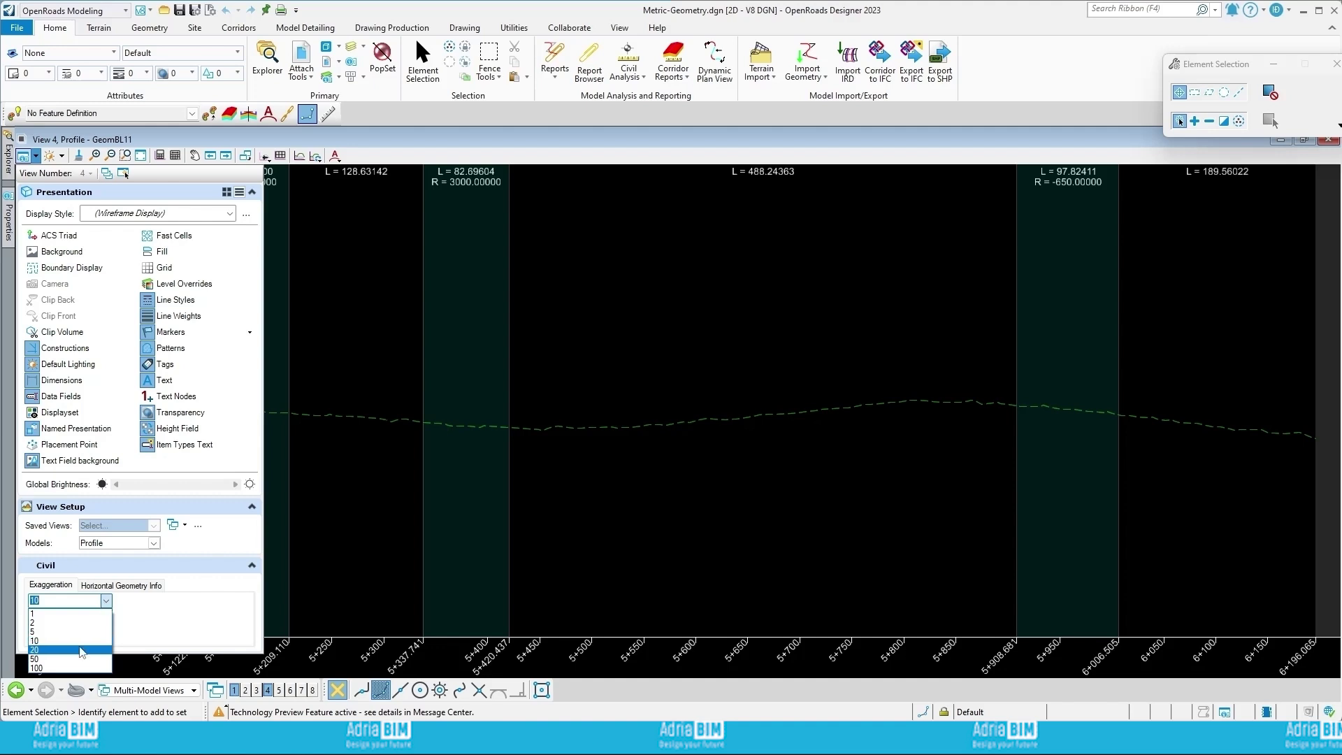
click(82, 651)
click(142, 157)
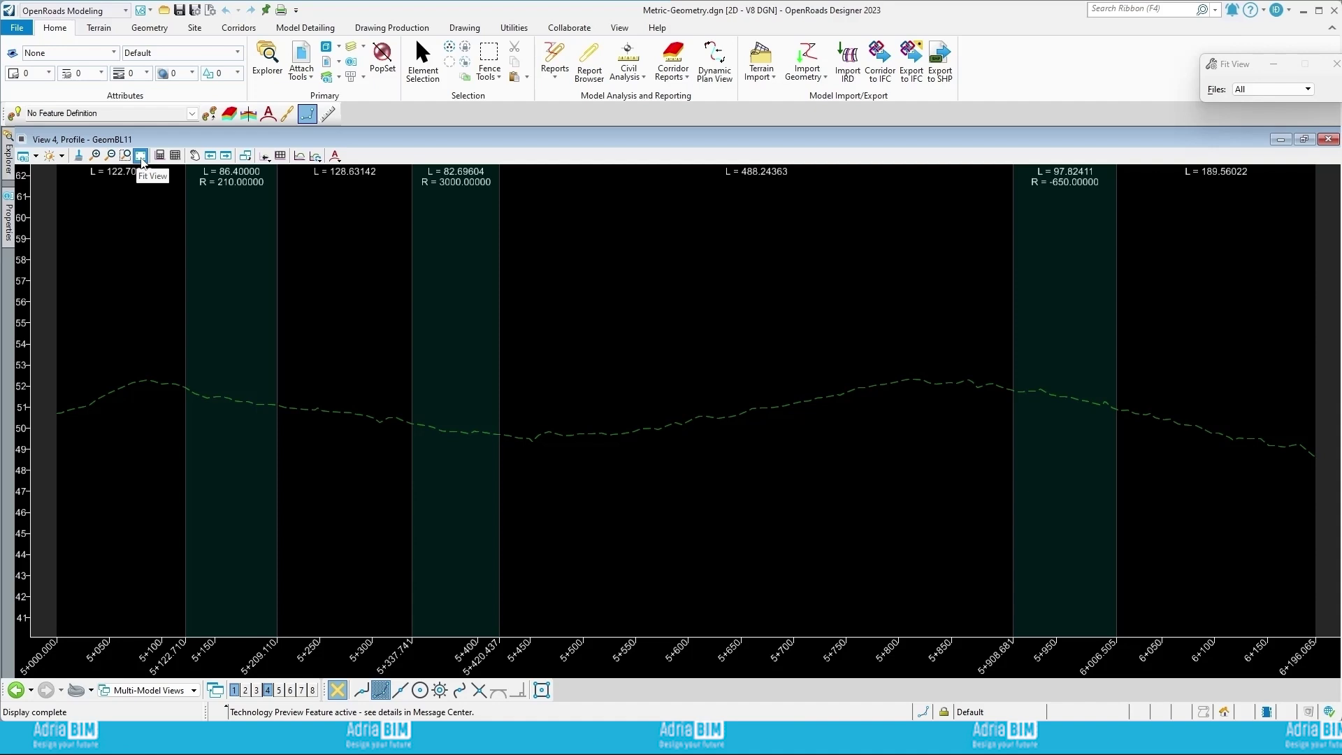
click(150, 27)
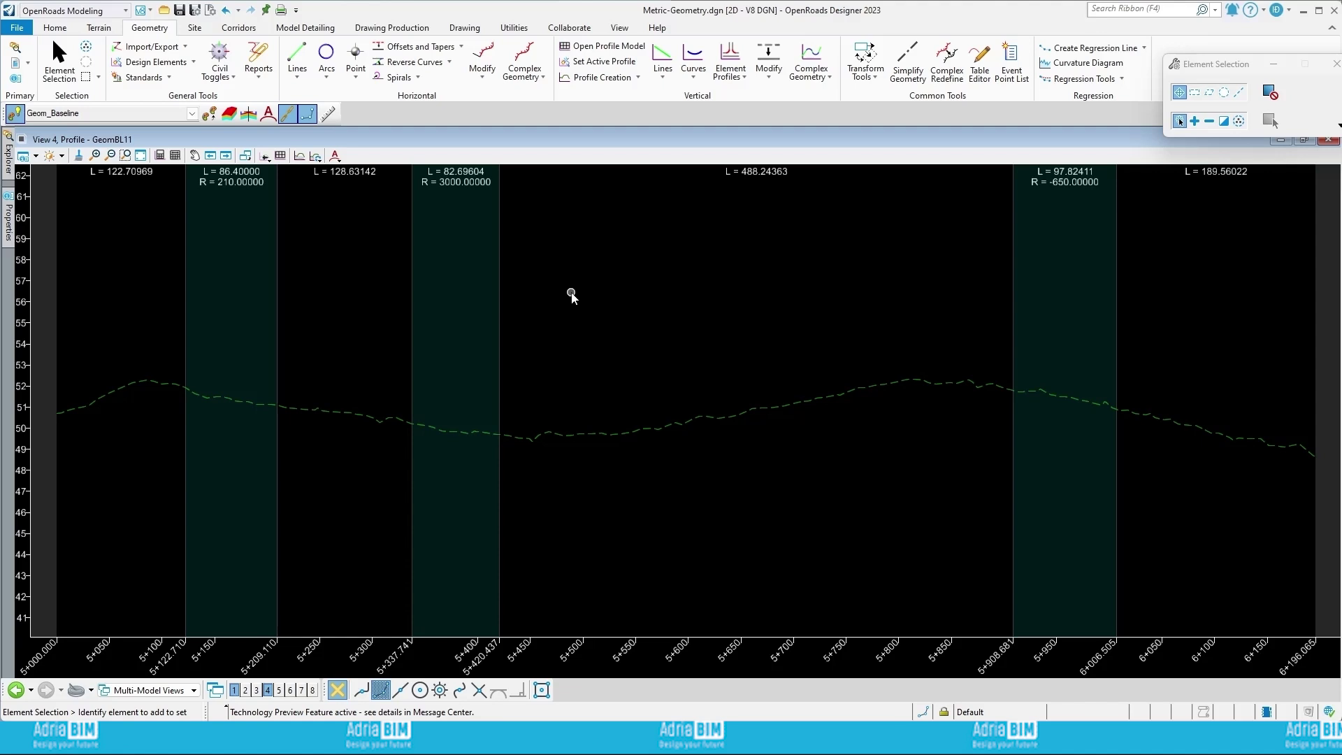
Step: Undo the last selection and begin a vertical Profile Line Between Points
key(ctrl+z)
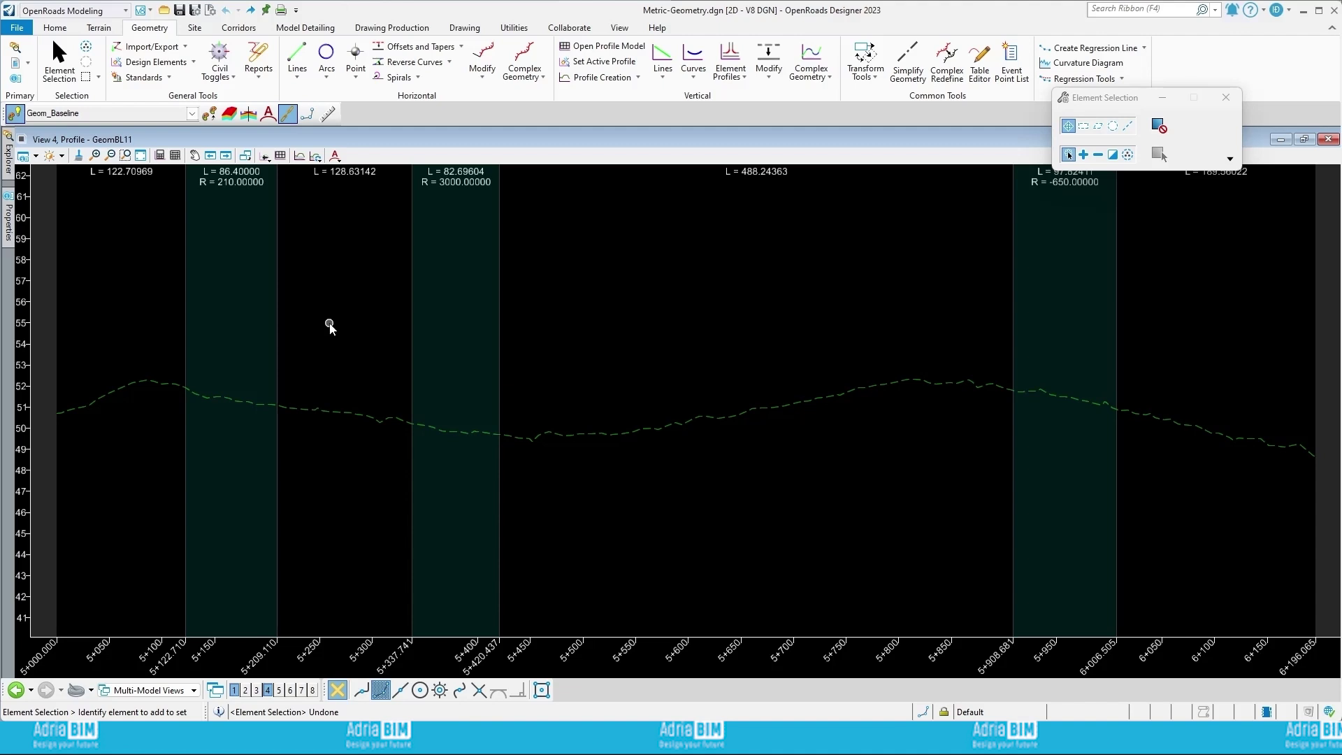
click(662, 67)
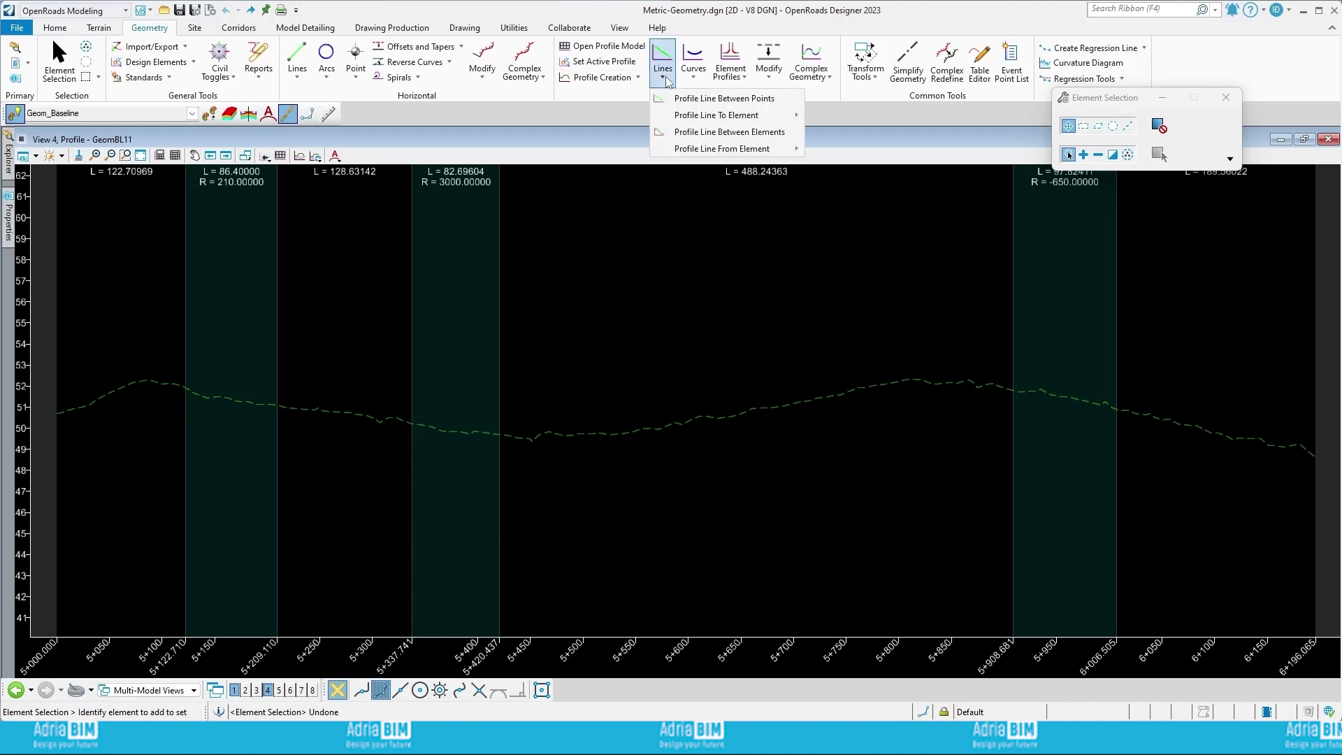
click(720, 100)
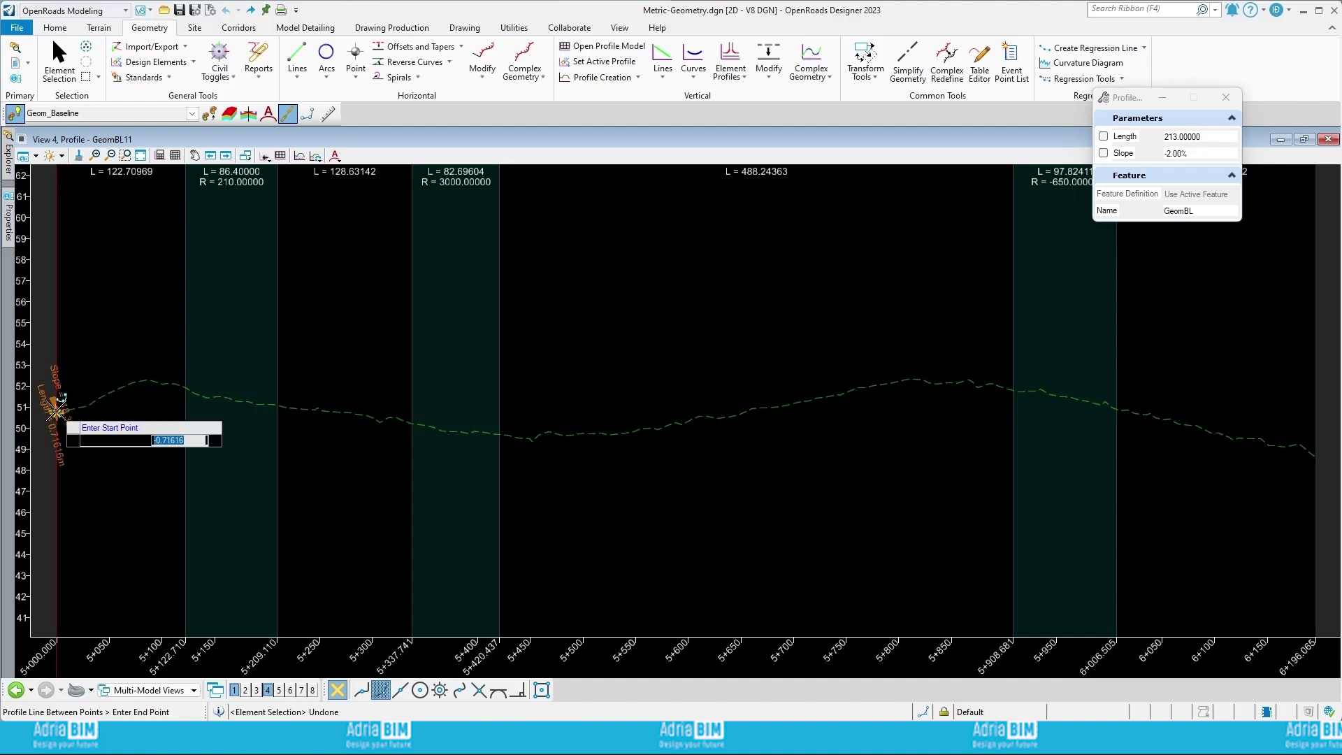
Step: From the profile's left end, place a 218 m tangent rising at 0.65% to near 5+208
click(56, 413)
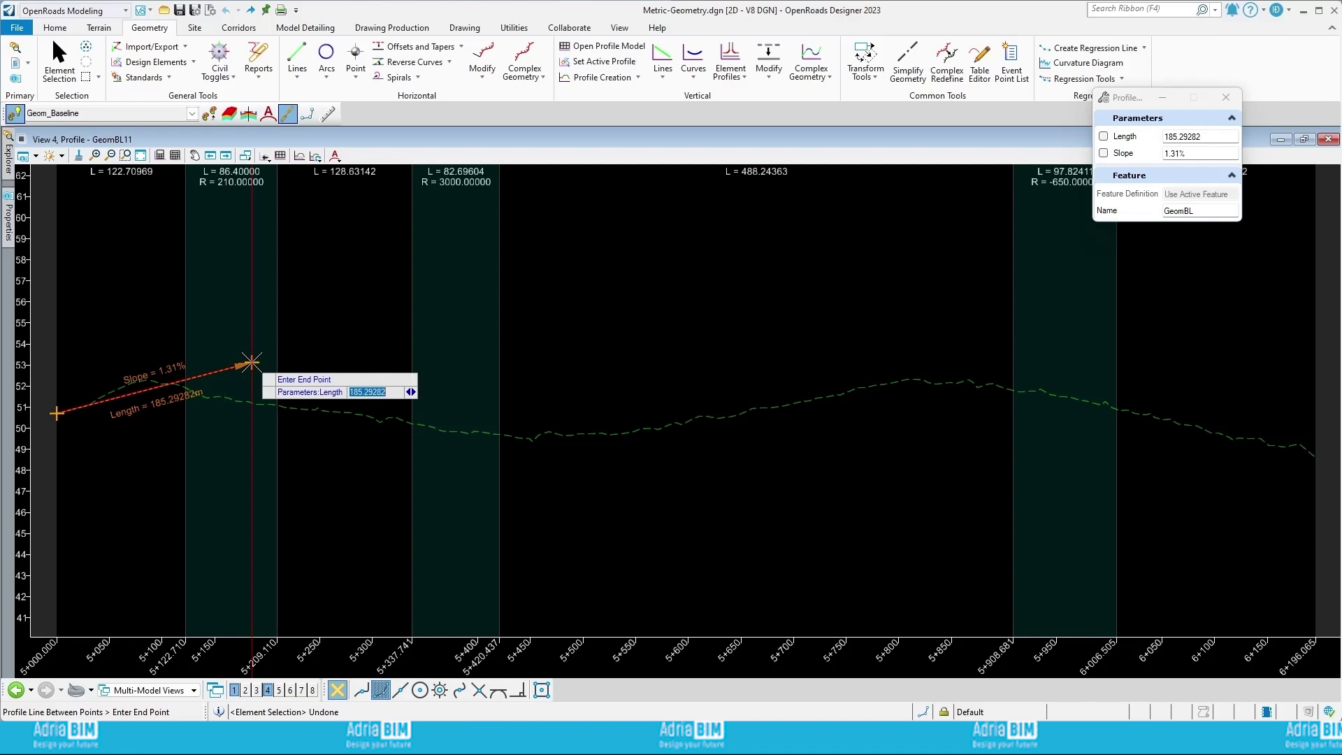
text(218)
key(Return)
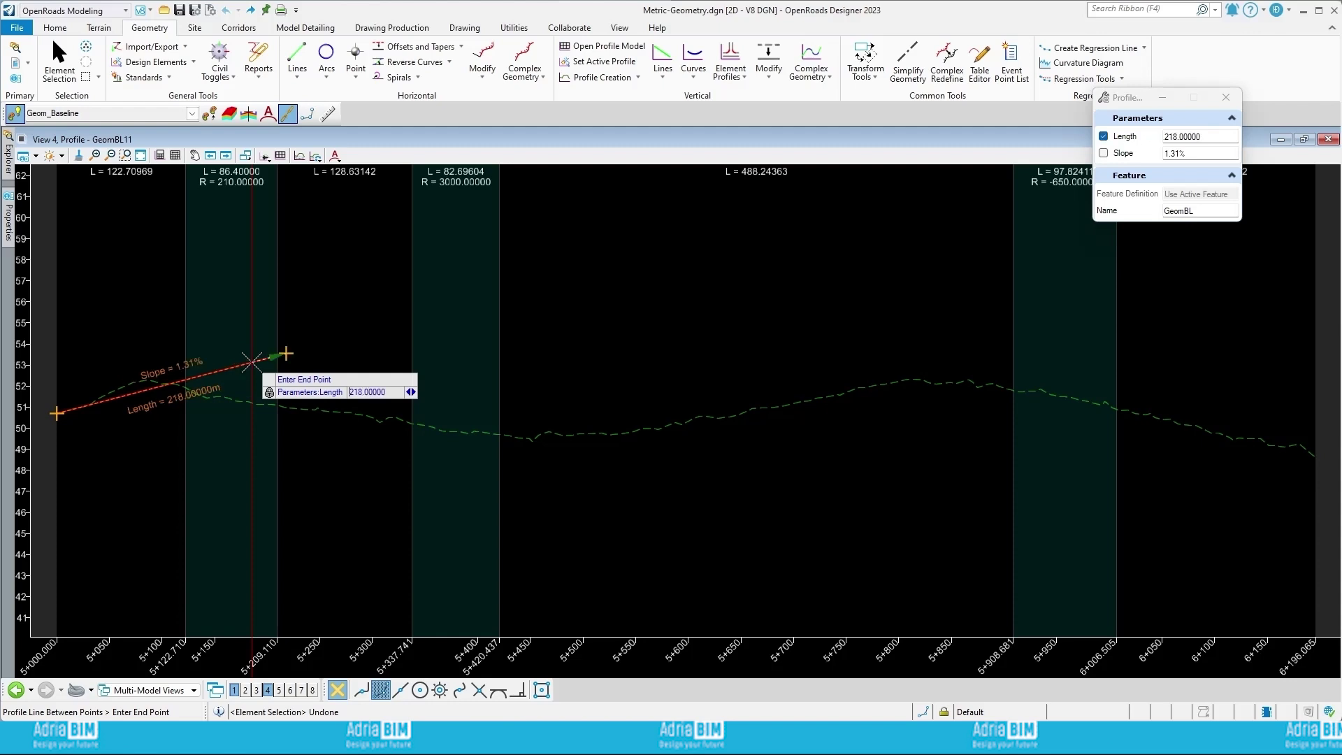
key(Right)
text(0.)
text(65)
key(Return)
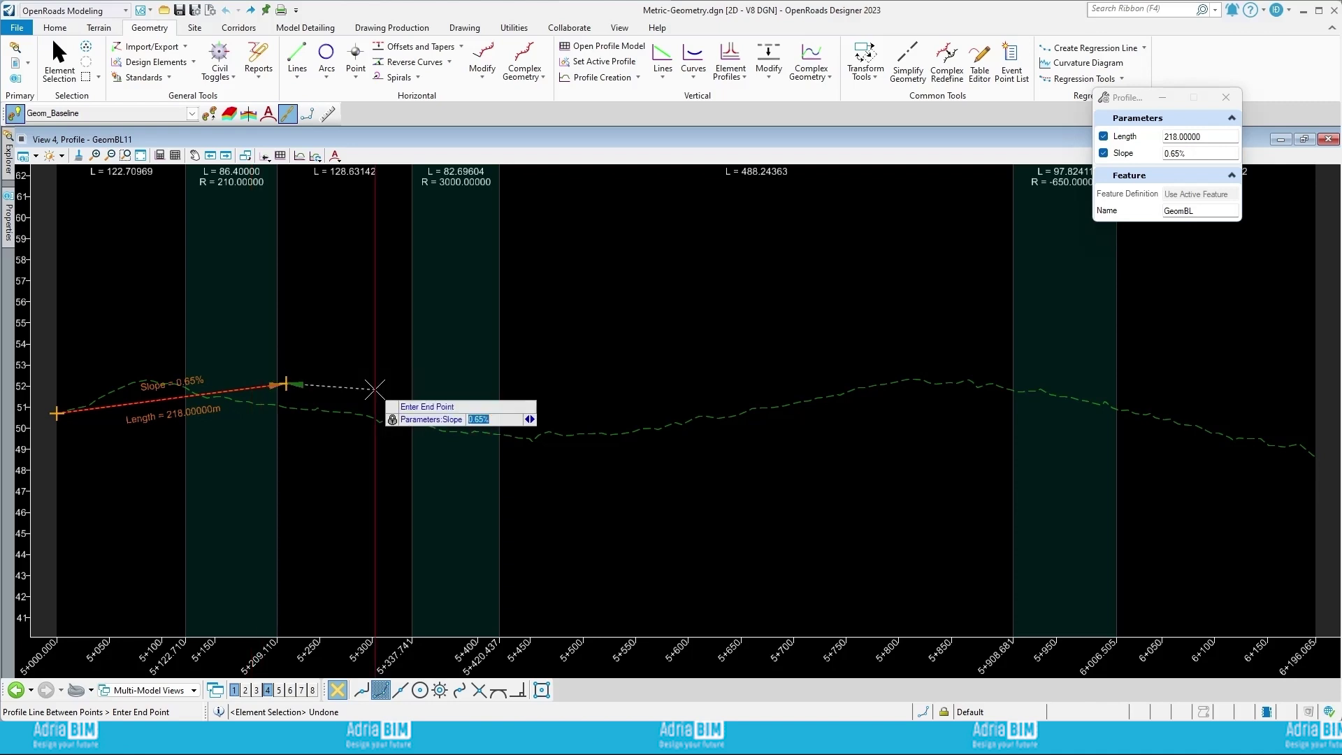
click(374, 389)
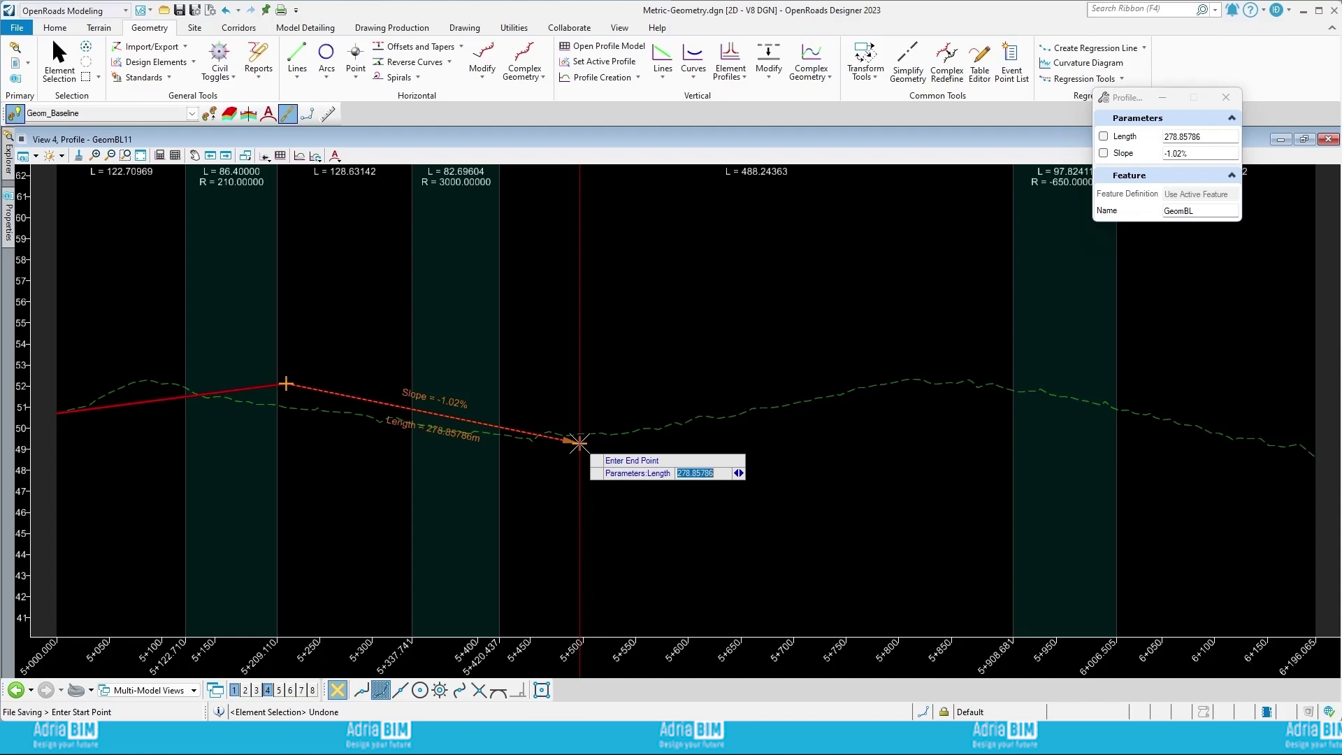
Step: Add a 213.36 m tangent descending at -2.00% to the 5+420 low point
text(213.)
text(36)
key(Return)
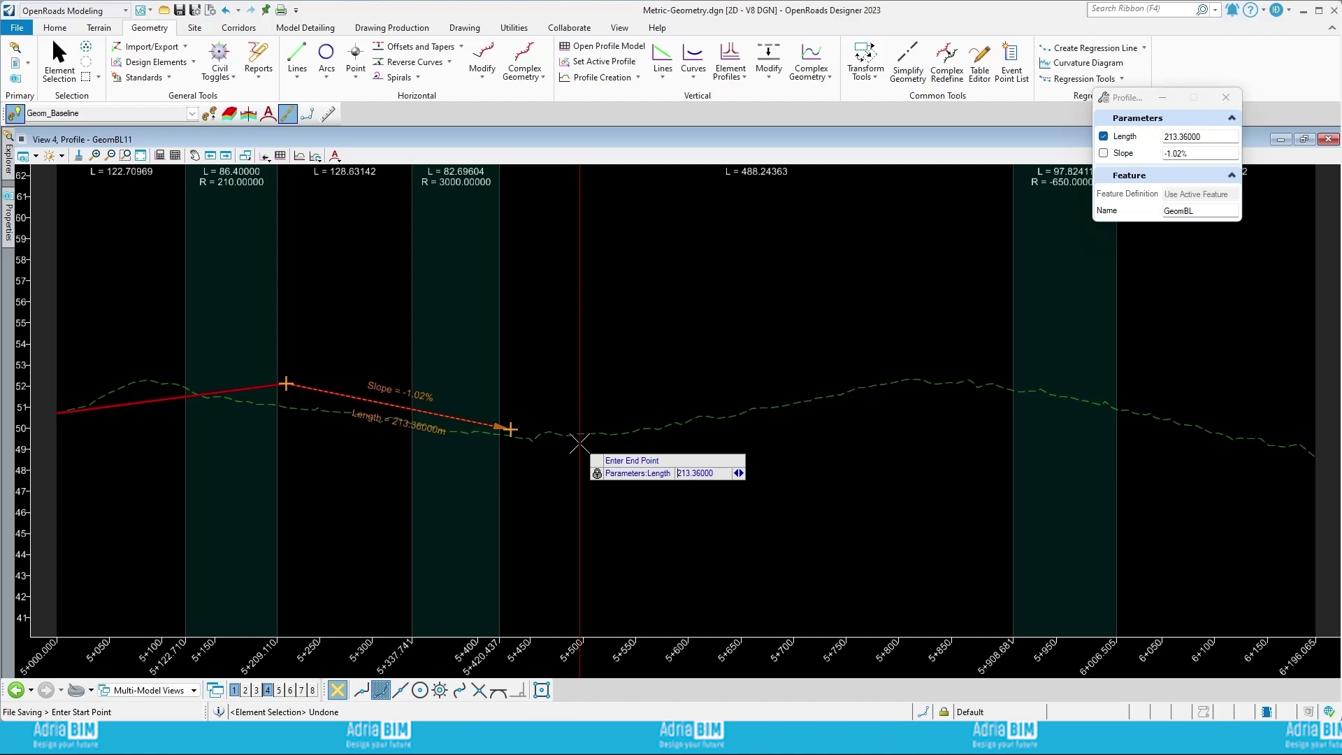
key(Right)
text(-2)
key(Return)
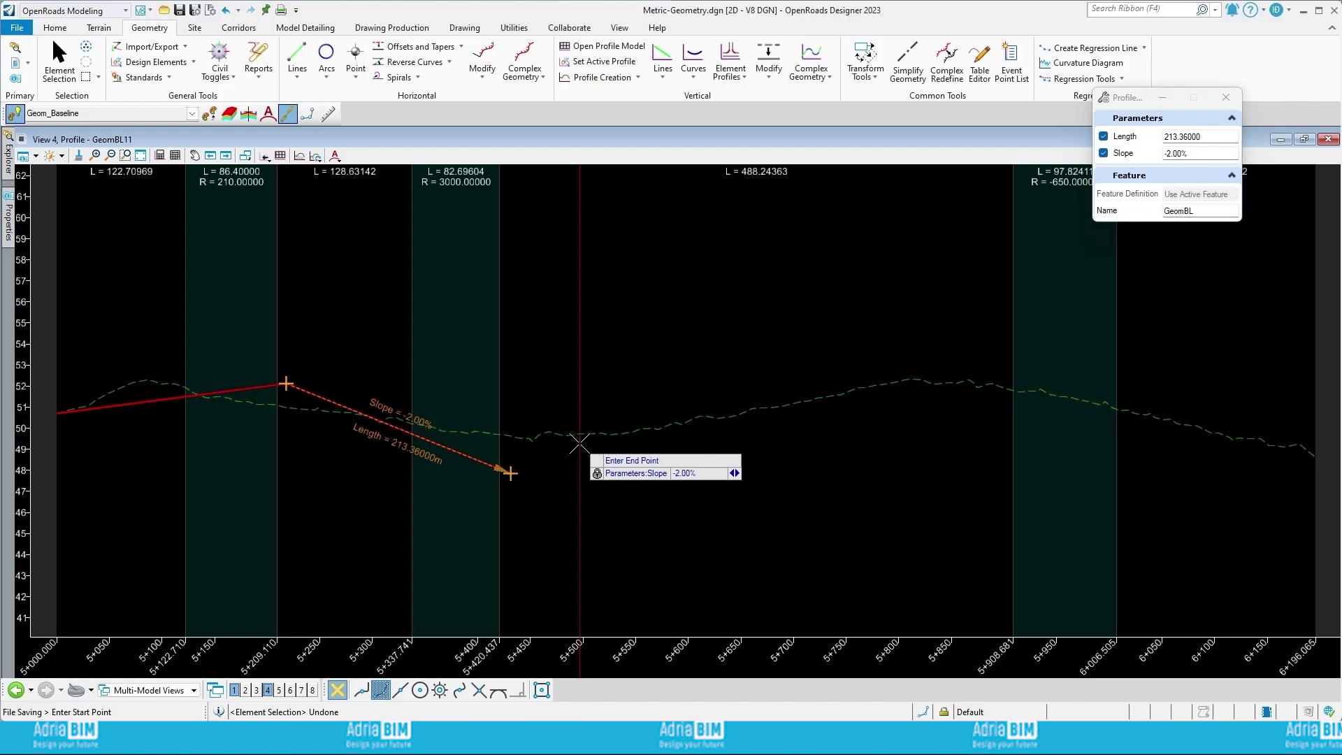
click(579, 443)
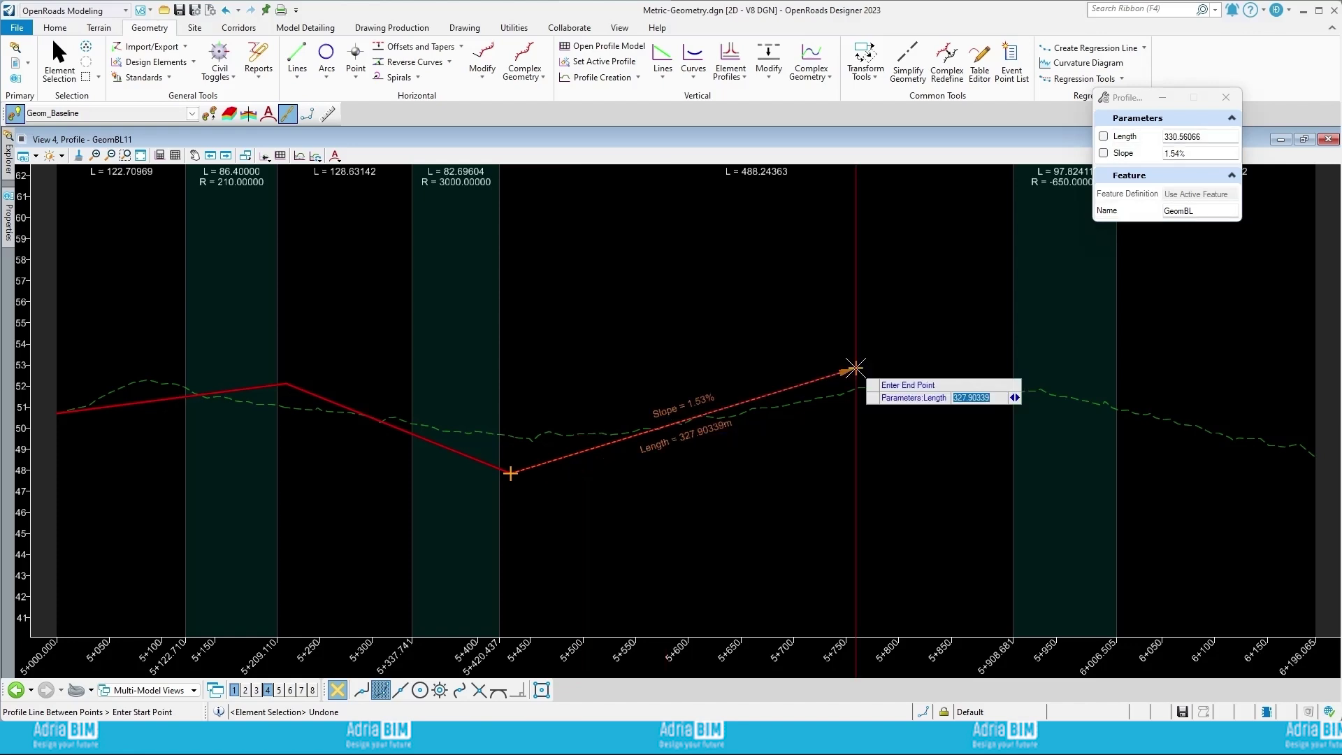
Step: Save the design file, then add a 365.76 m tangent rising at 1.00%
key(ctrl+s)
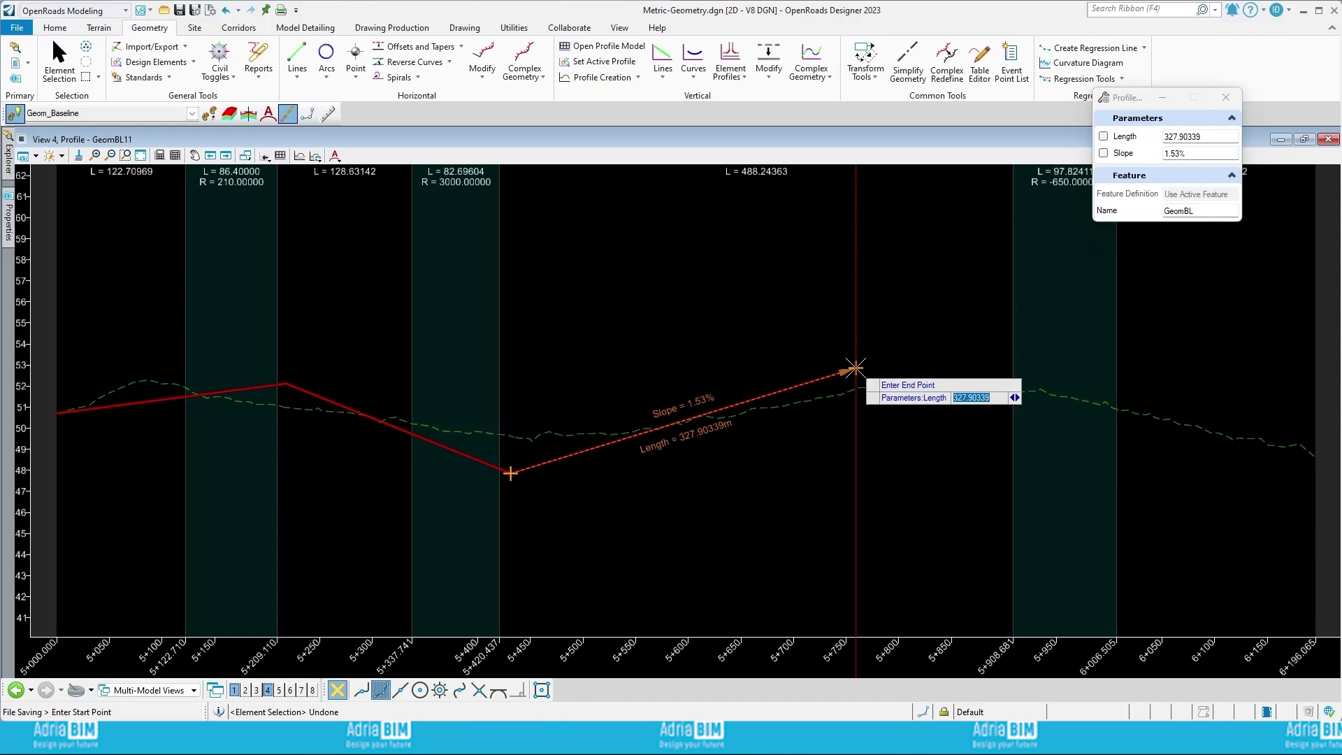
text(36)
text(5.76)
key(Return)
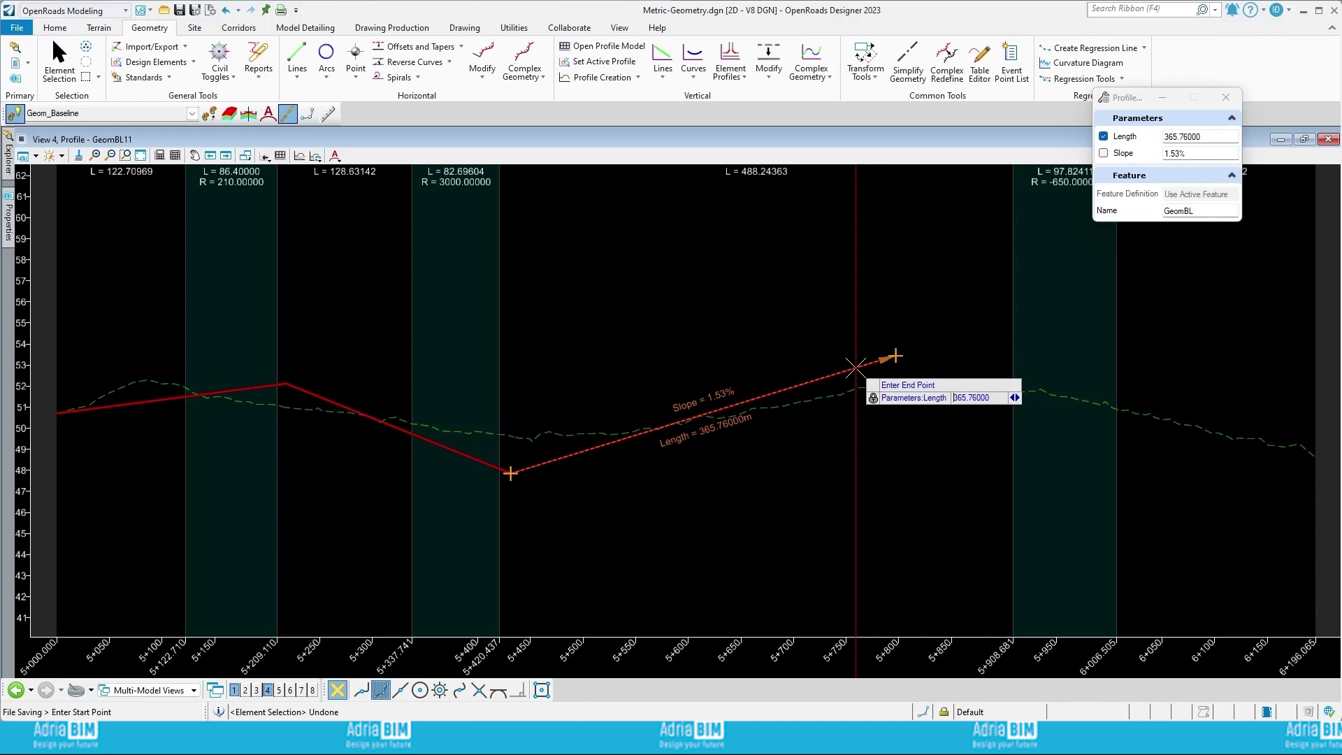
key(Right)
text(1)
key(Return)
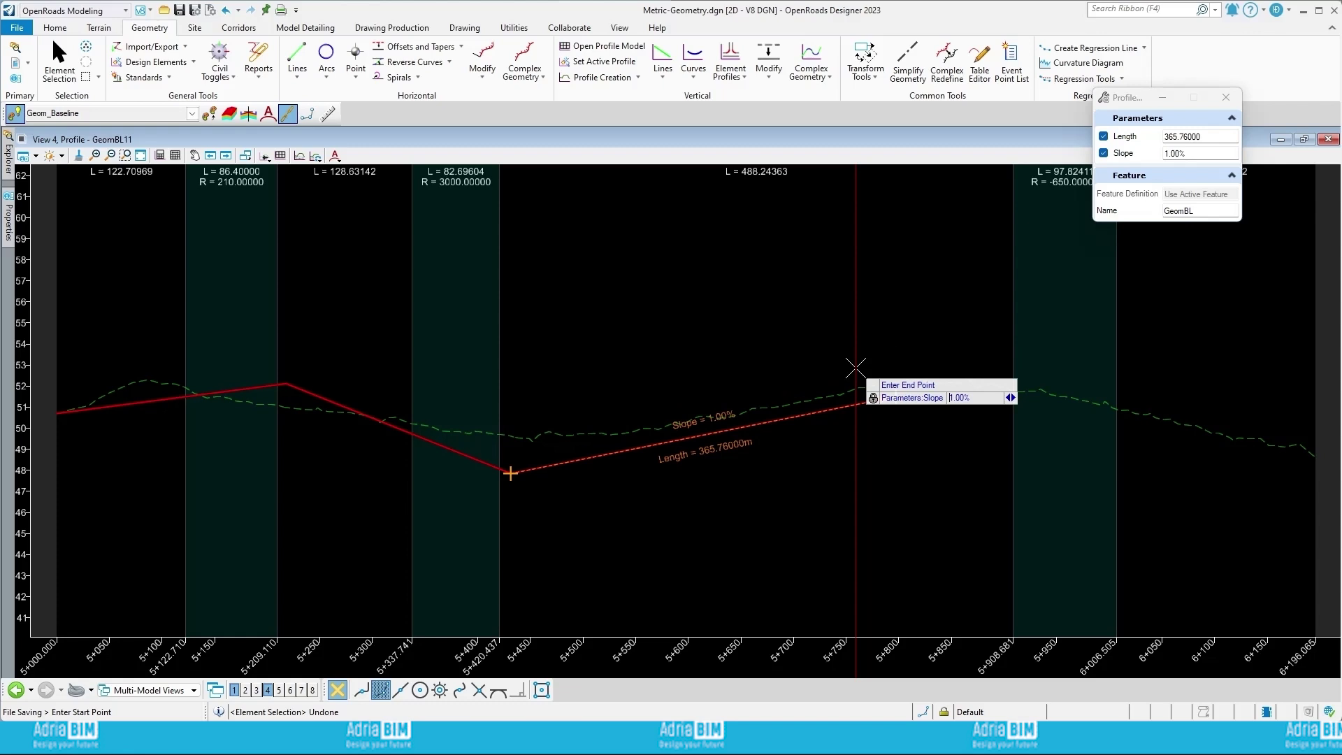
click(855, 367)
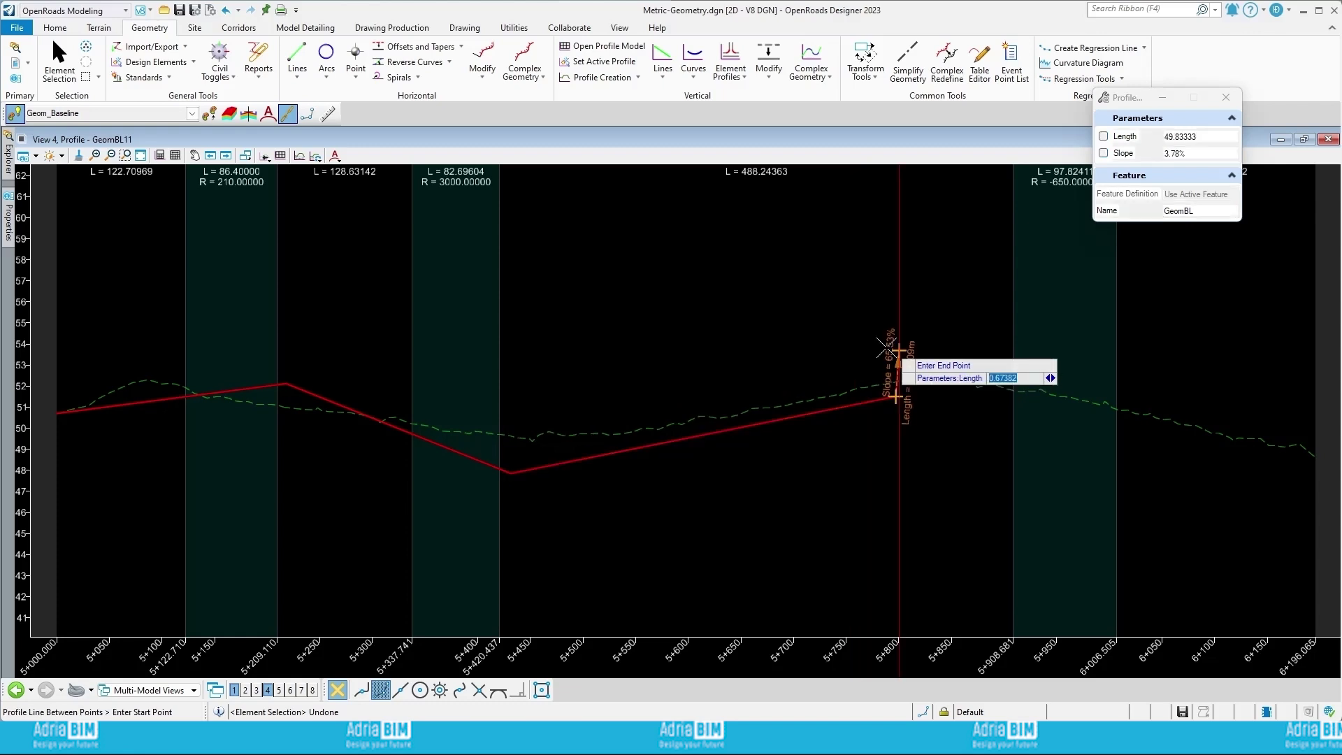
Step: Place a final 286.51 m tangent at -0.50% ending near 6+050, then stop drawing tangents
scroll(1075, 395, up, 1)
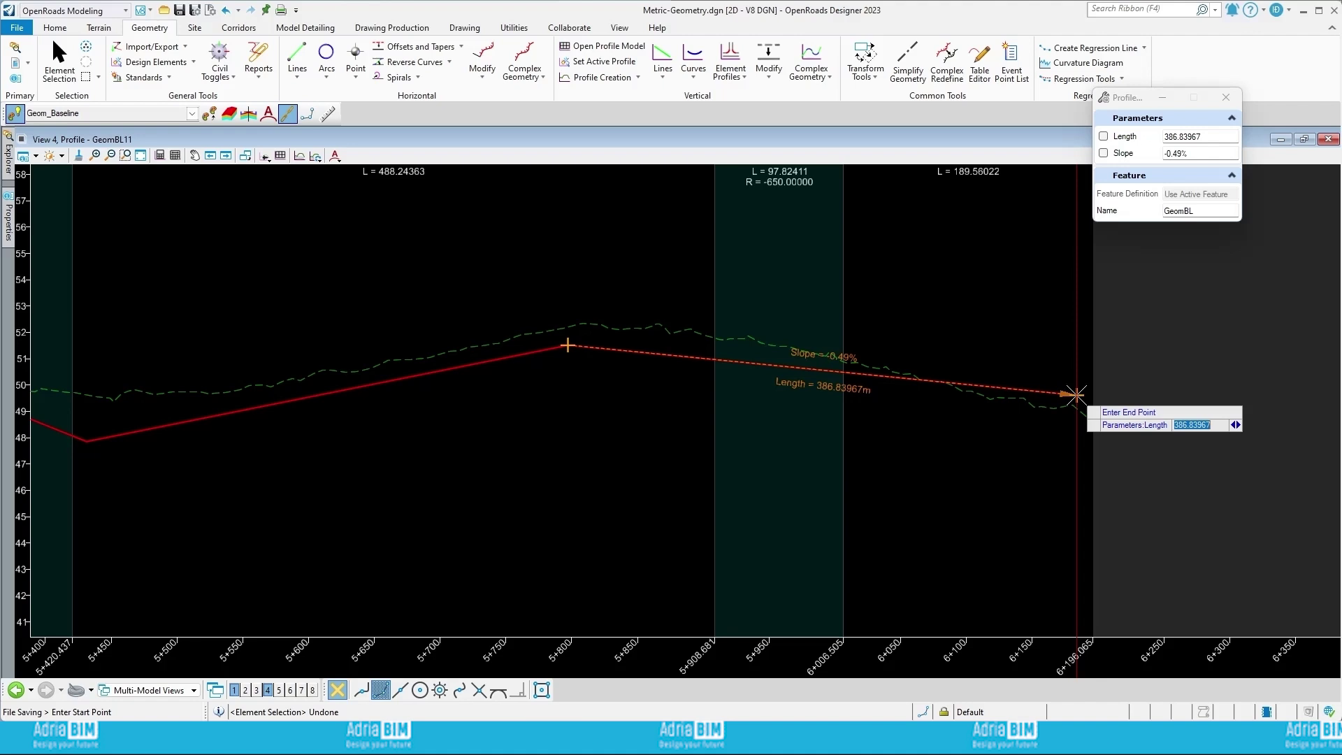
text(286)
text(.51)
key(Return)
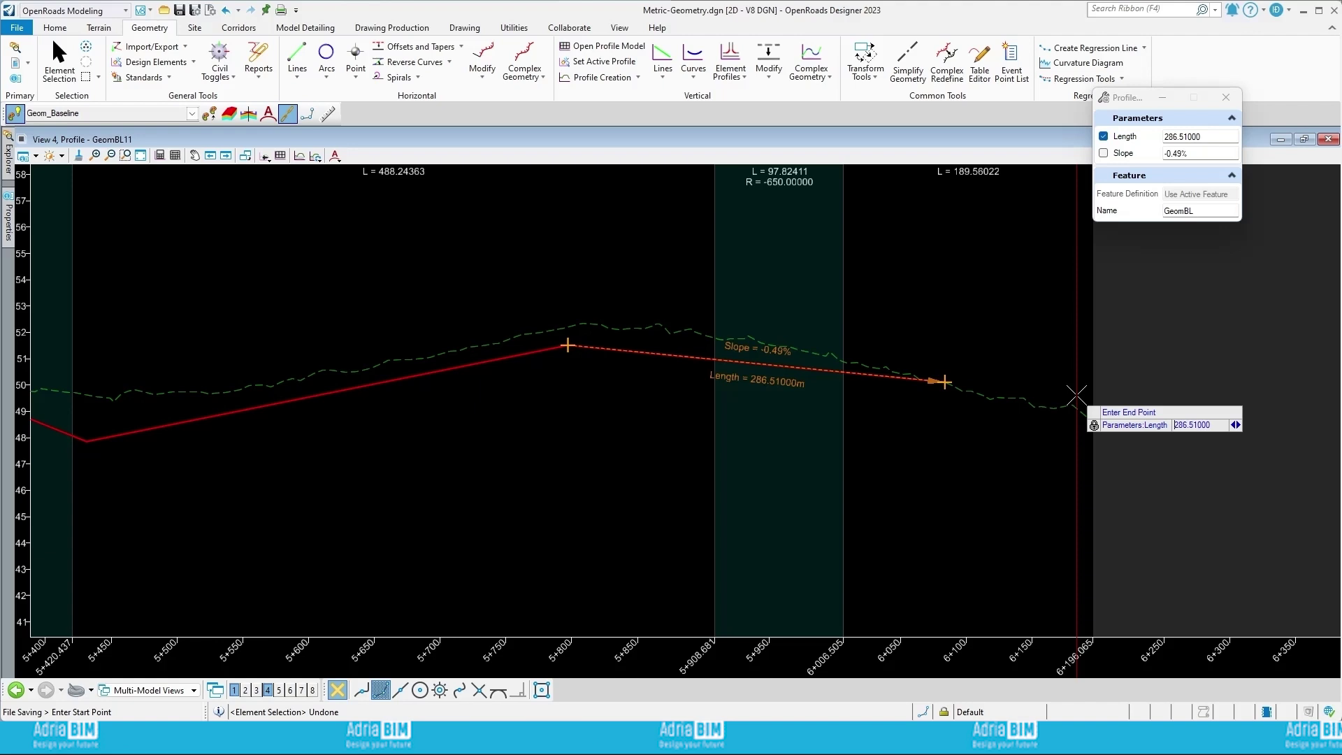
key(Right)
text(-0.5)
key(Return)
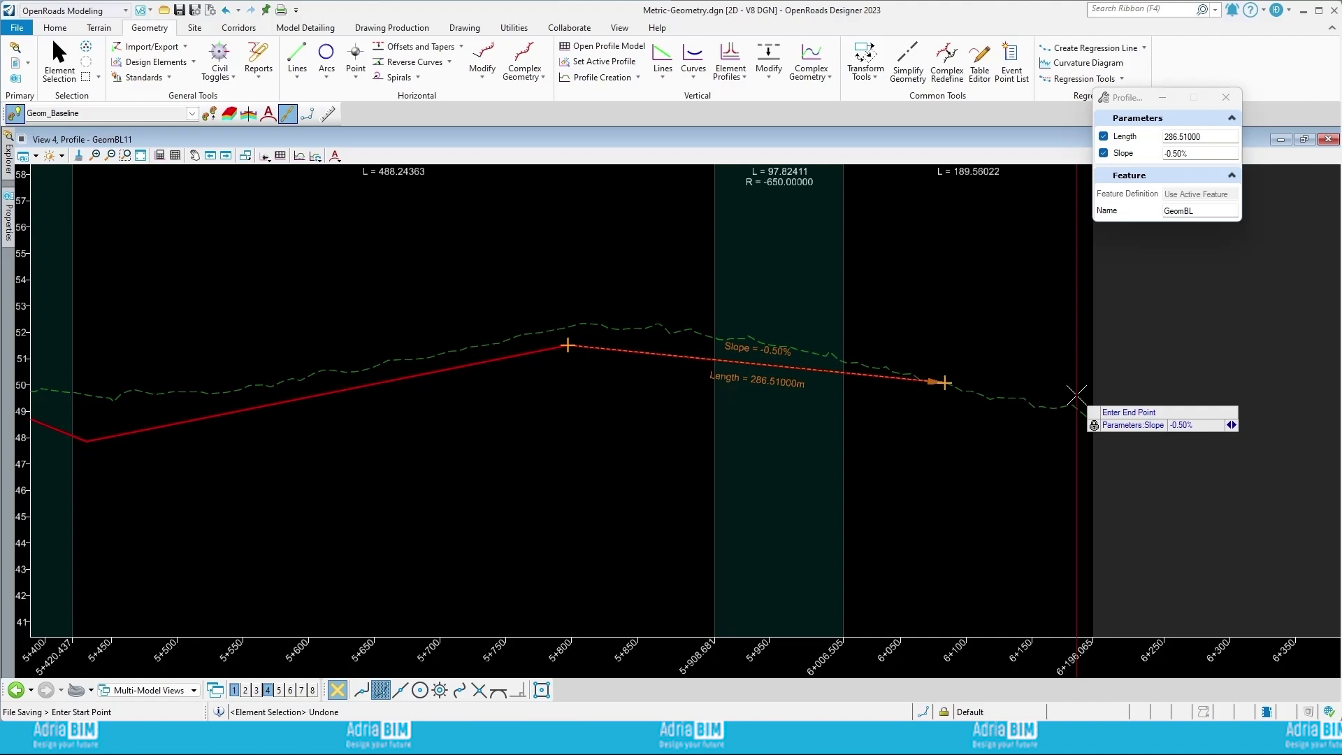
click(996, 362)
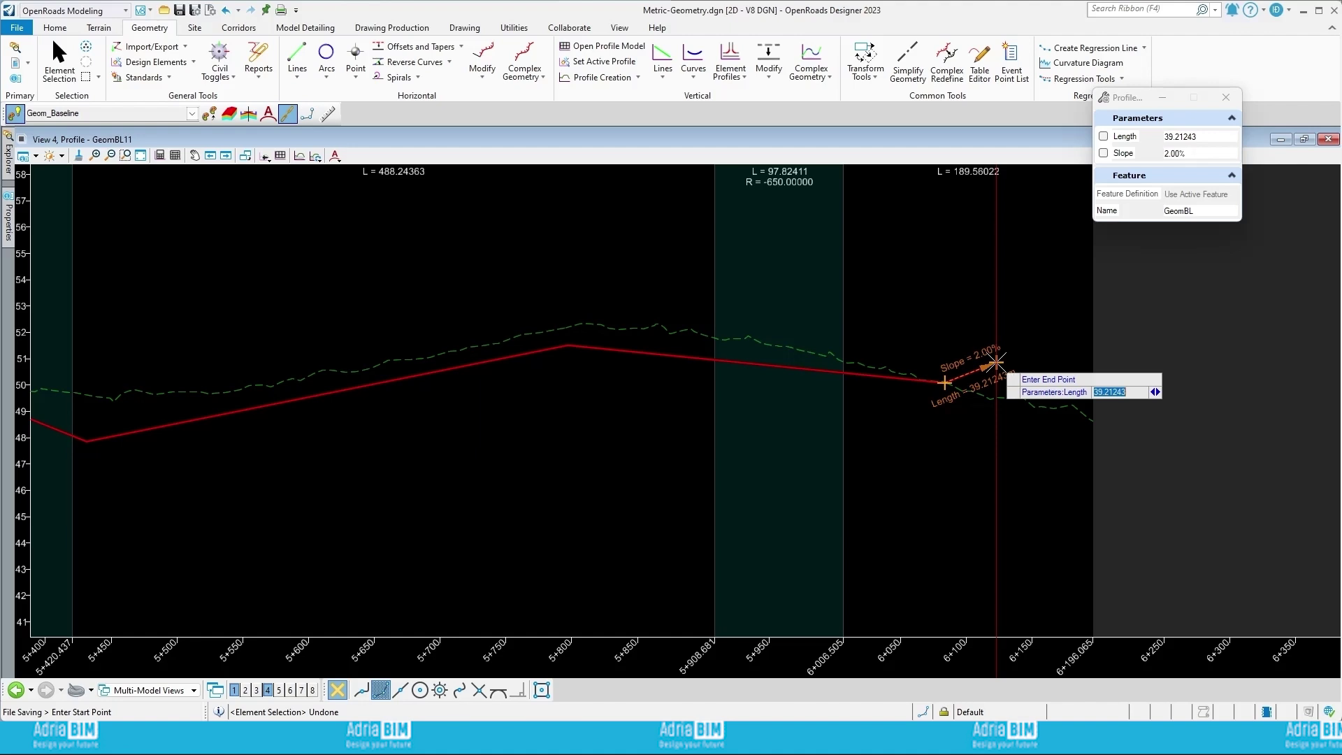
right_click(996, 363)
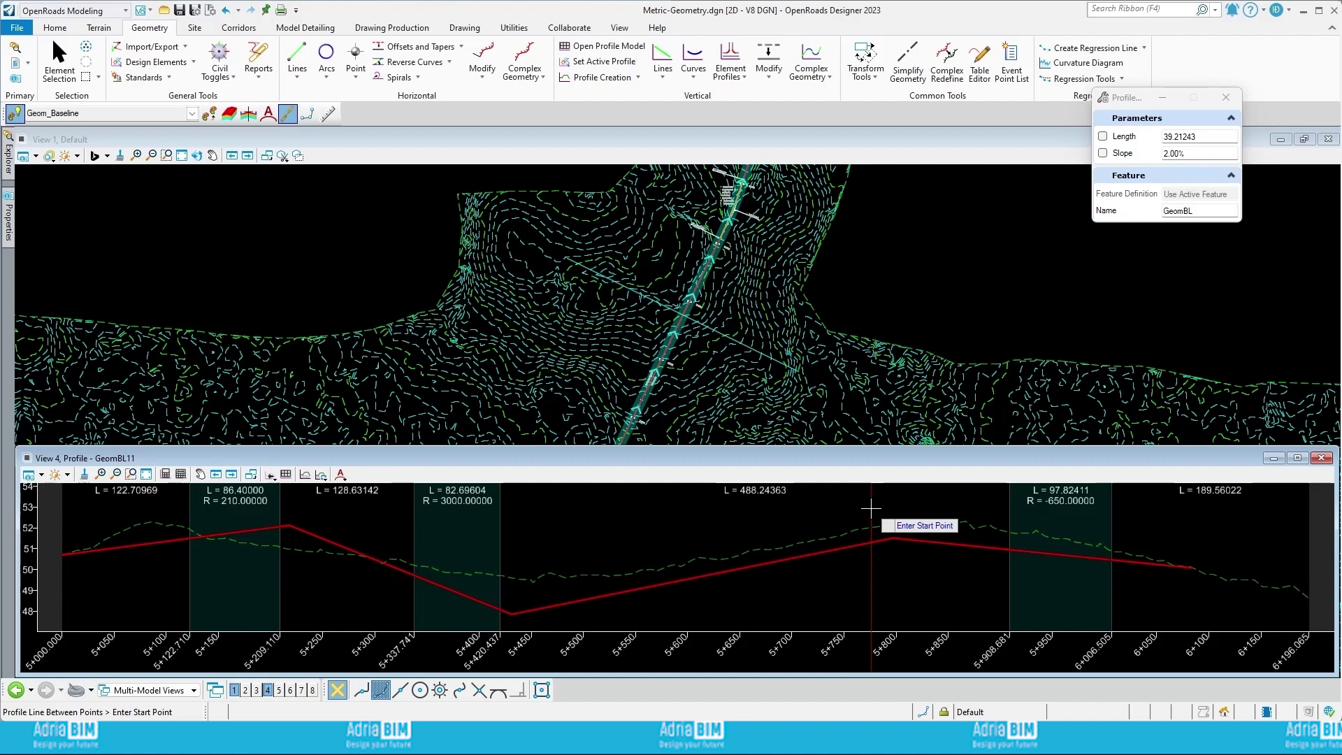
click(63, 66)
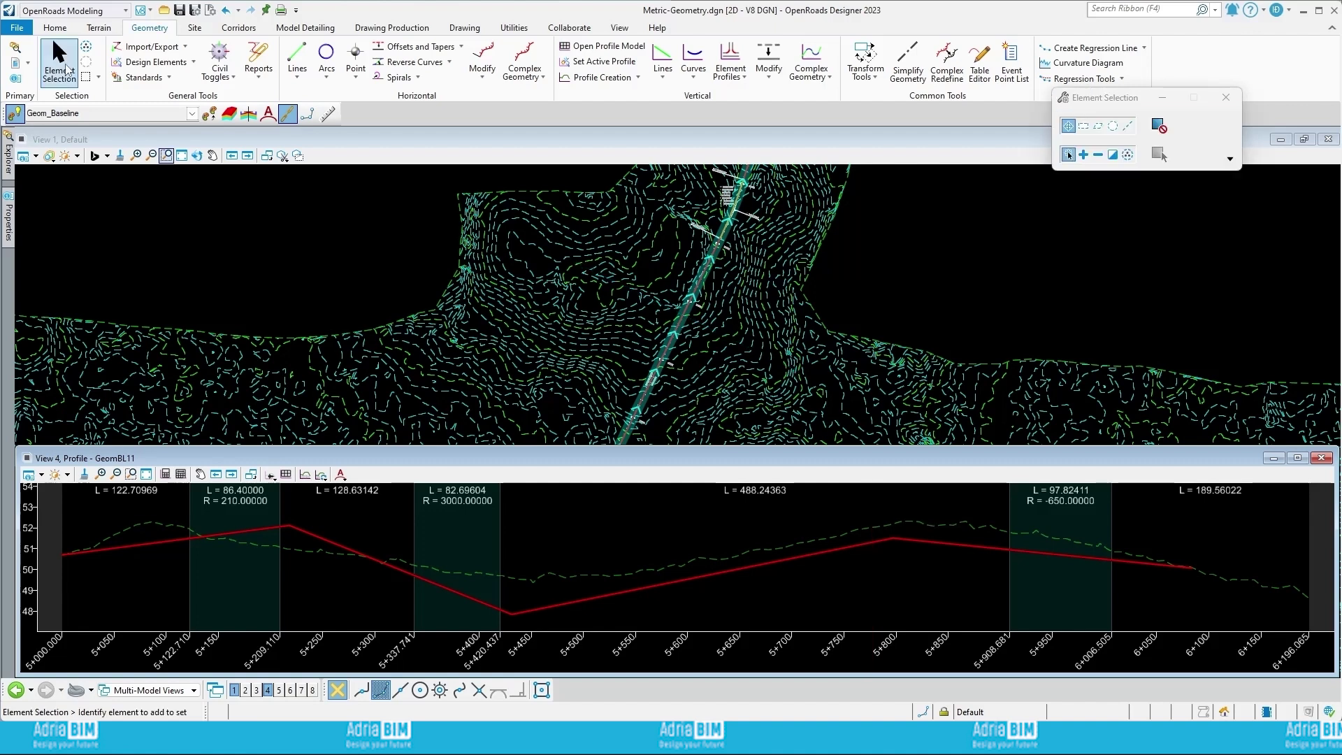
click(208, 537)
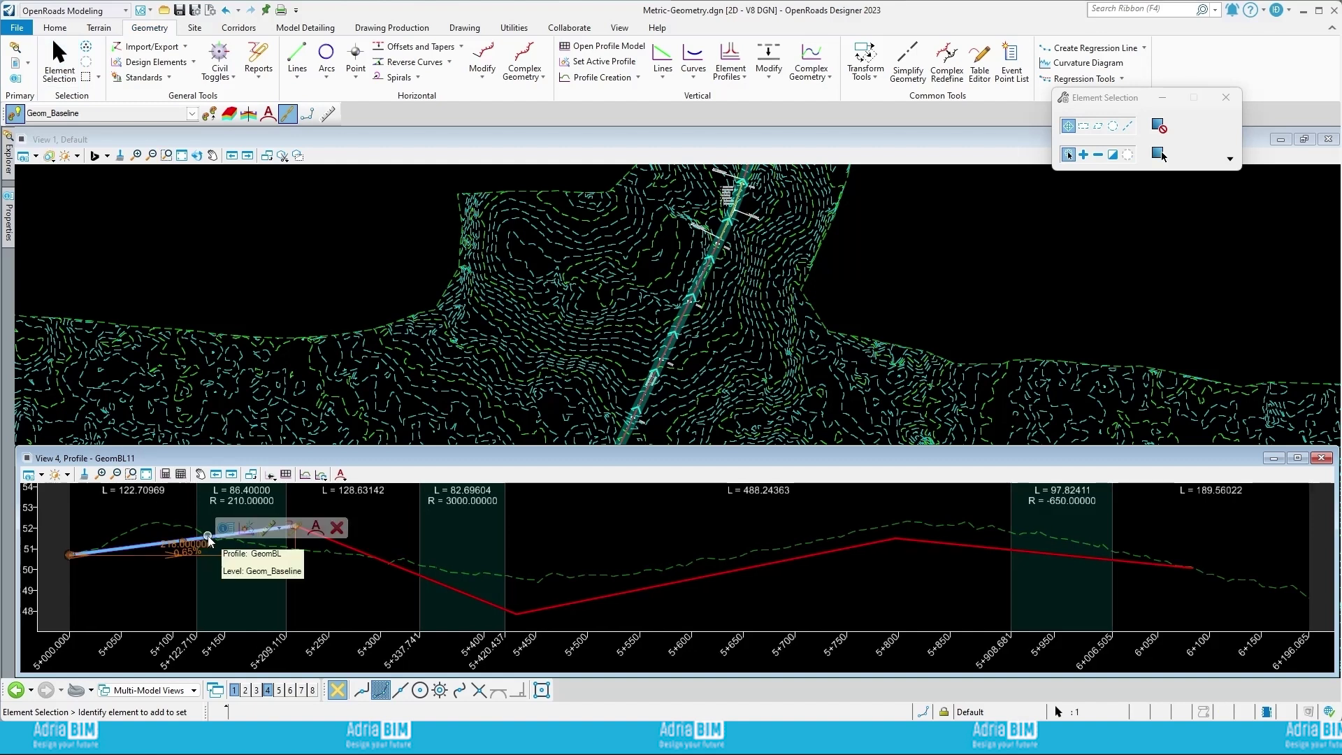
scroll(208, 537, up, 2)
scroll(209, 537, up, 2)
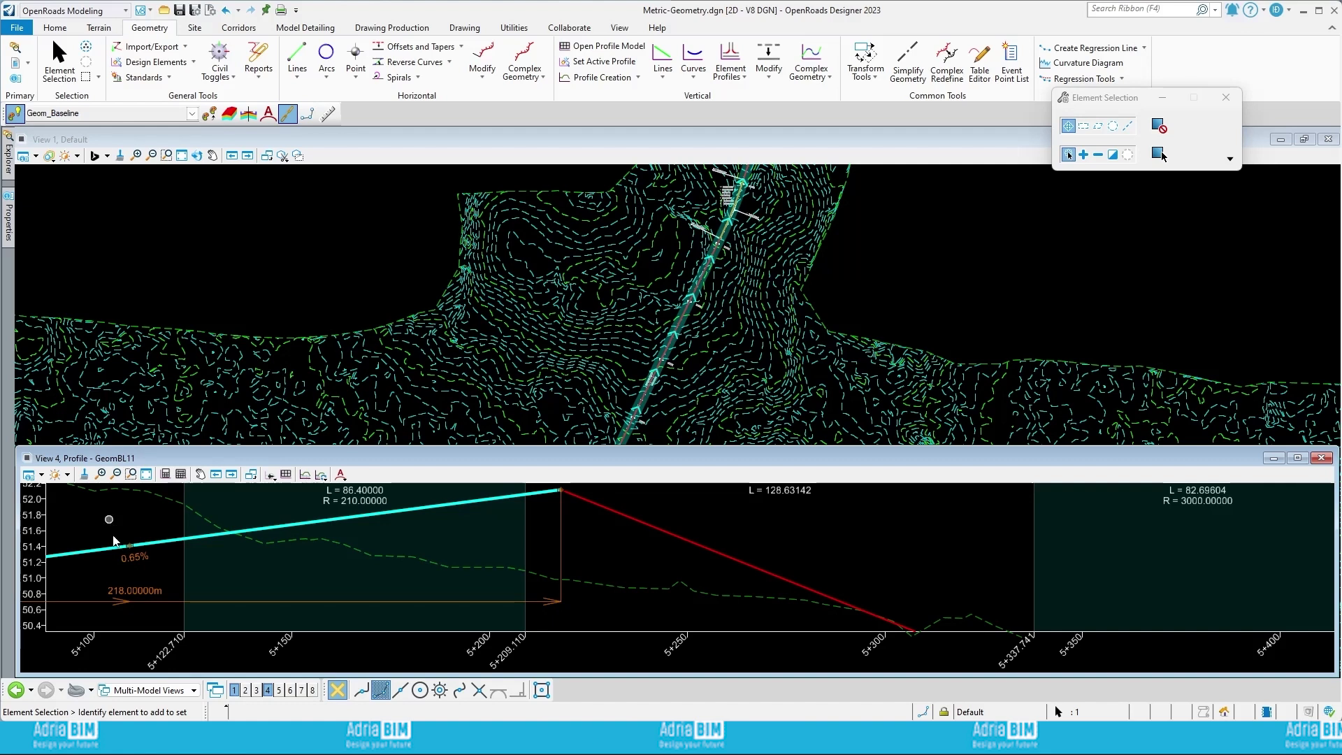
click(137, 559)
scroll(579, 569, down, 5)
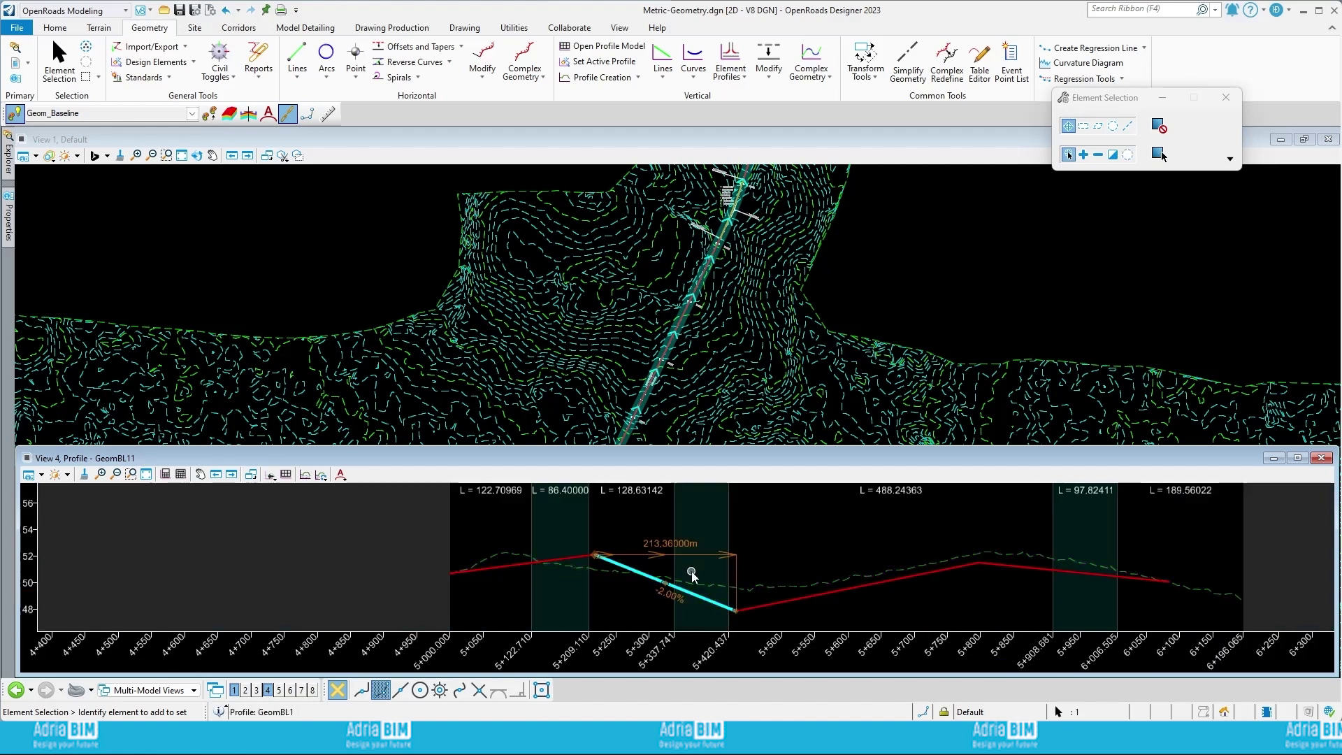
scroll(685, 570, down, 1)
scroll(782, 585, up, 1)
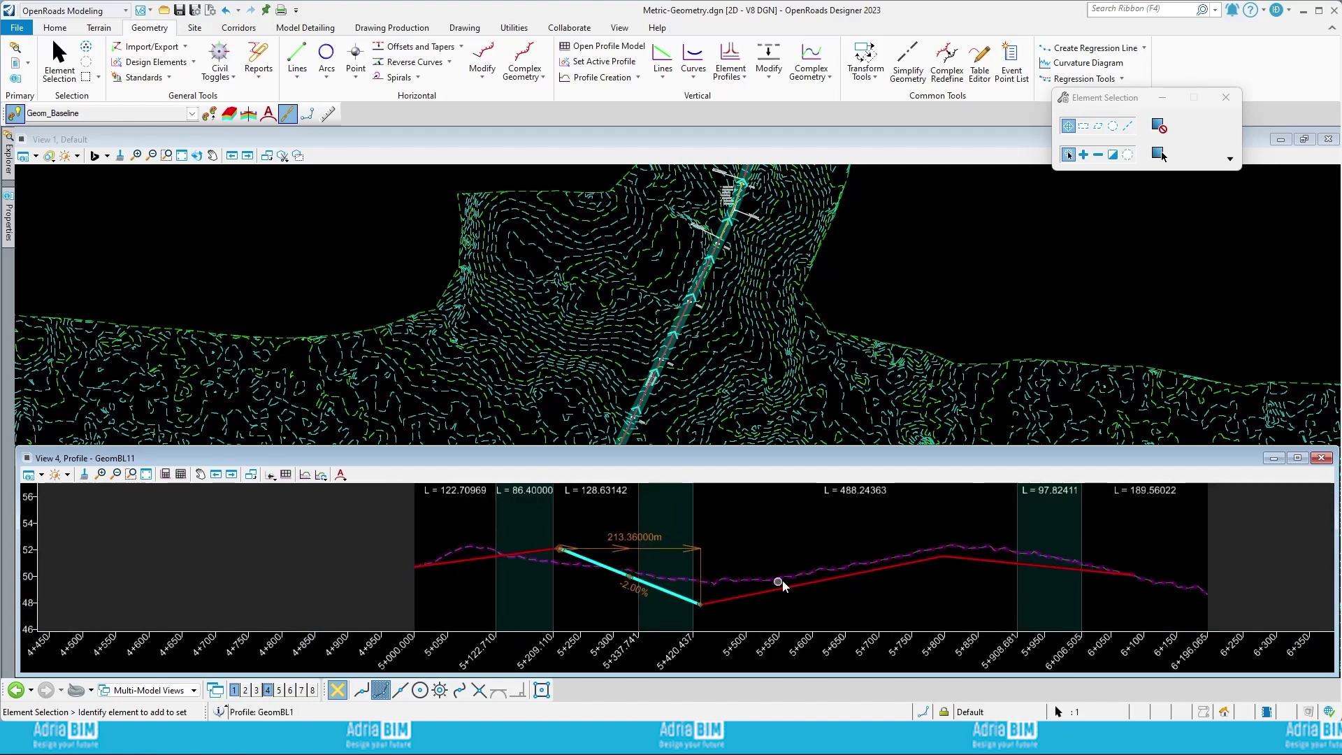
scroll(867, 595, up, 1)
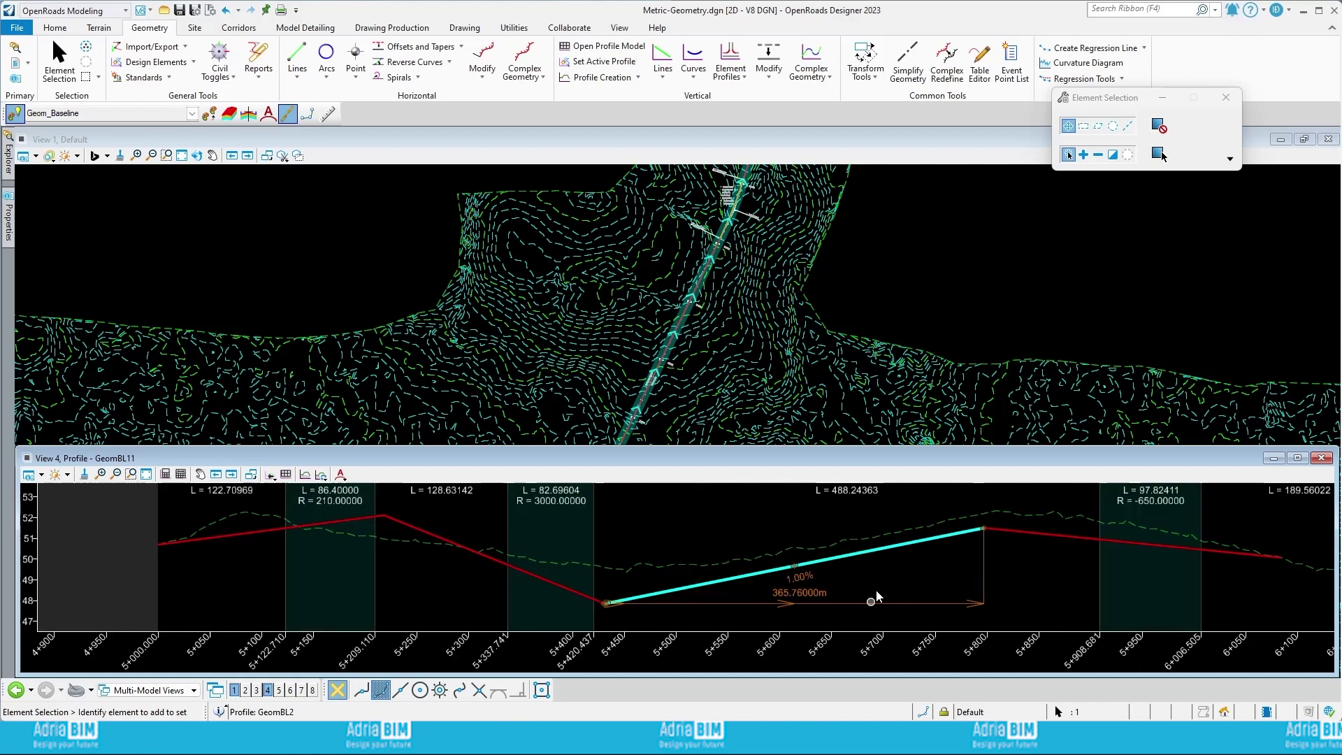
click(1029, 537)
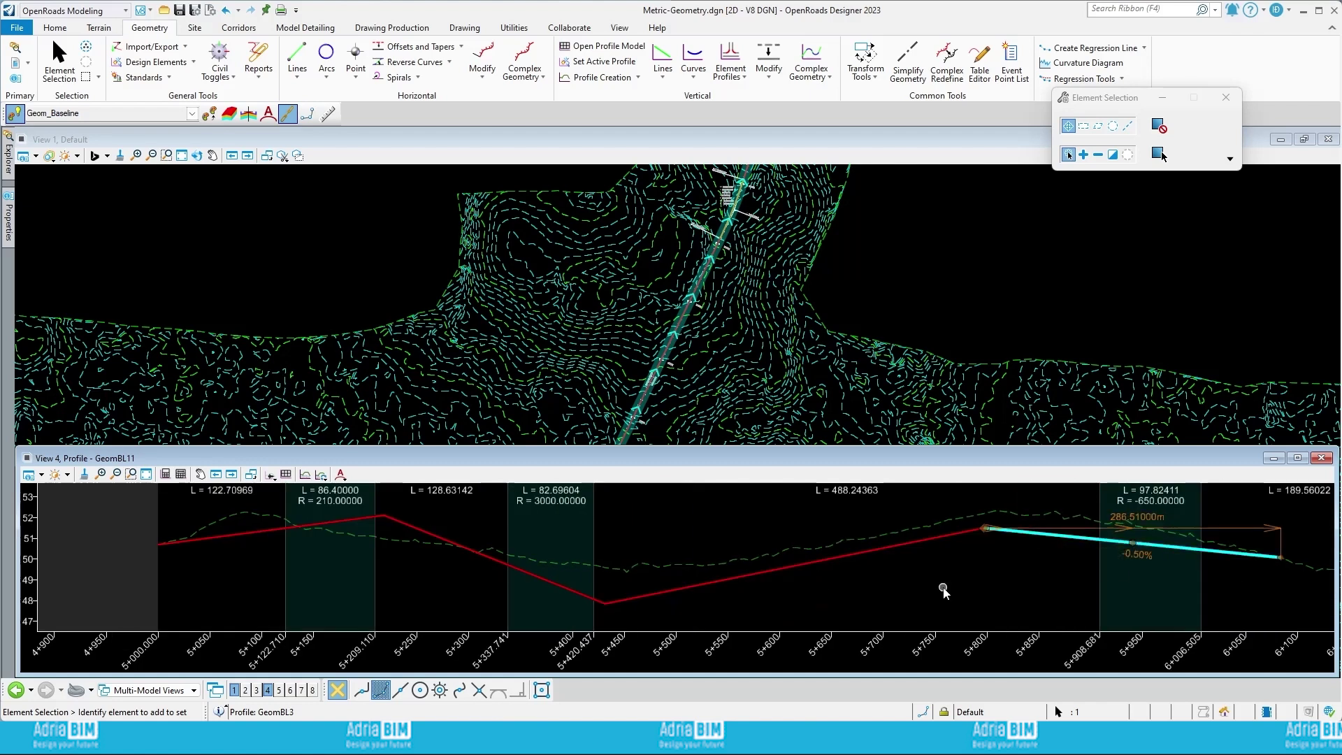
click(943, 591)
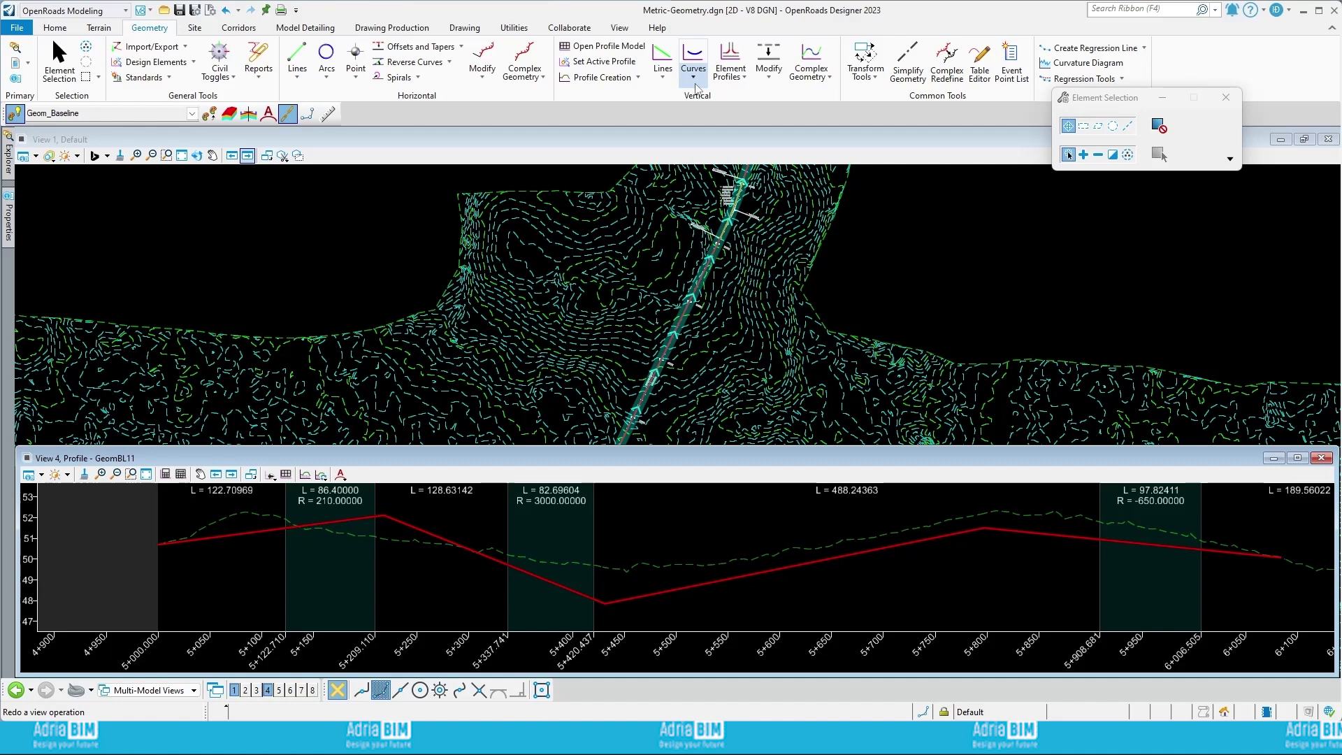
Step: Join the 0.65% and -2.00% tangents with a 90 m parabola, trimming both
click(699, 85)
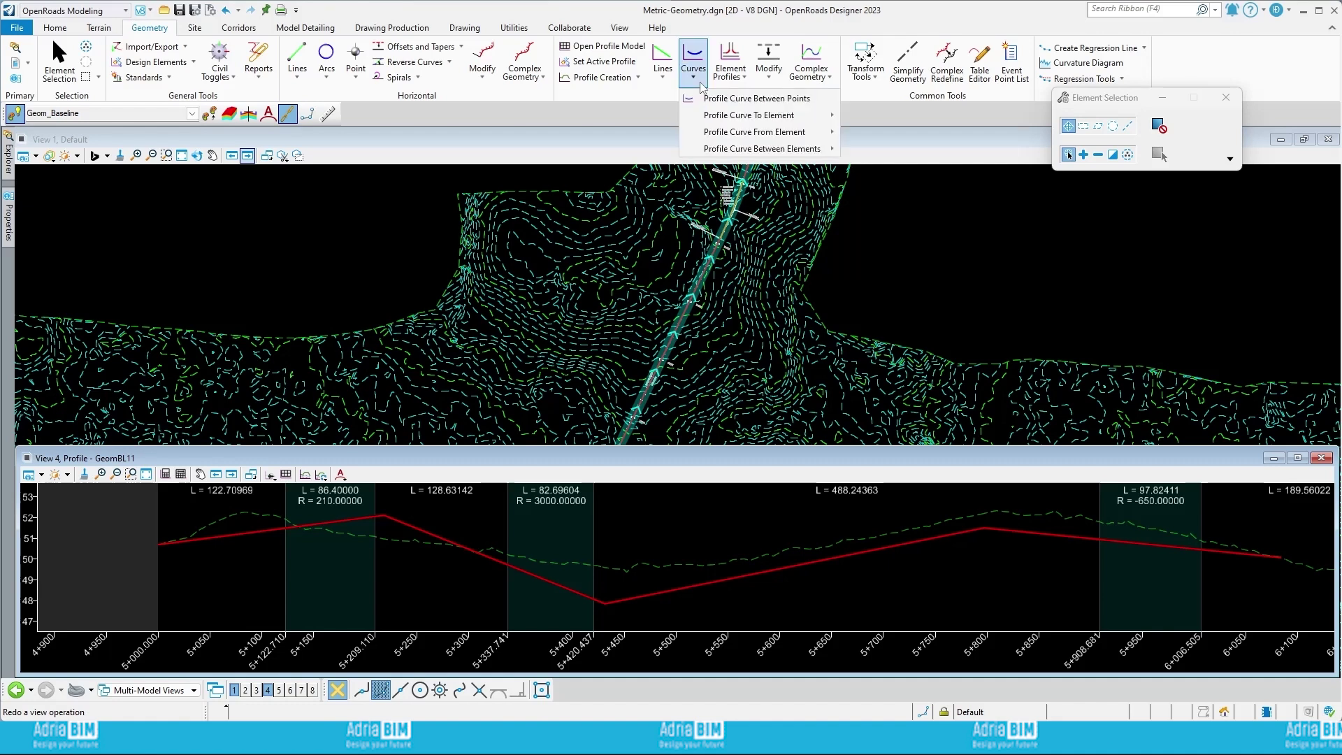
mouse_move(762, 149)
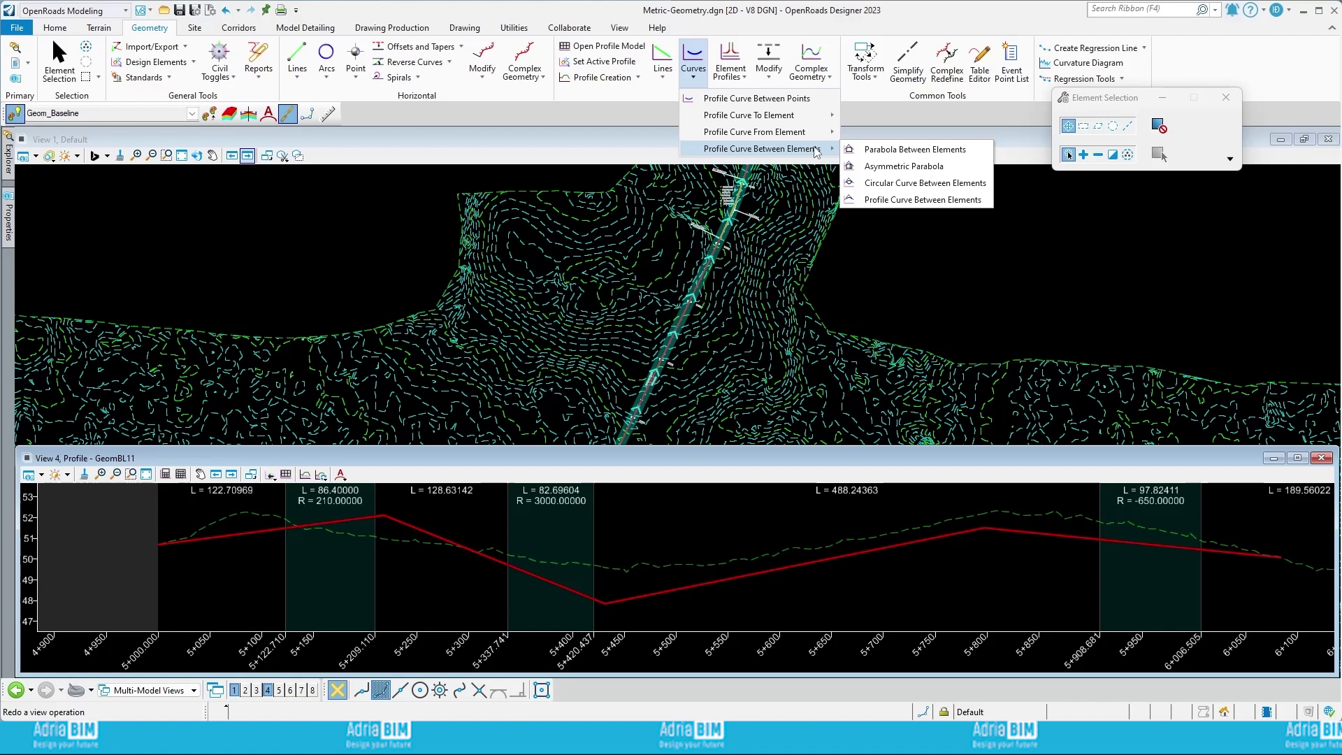
click(861, 153)
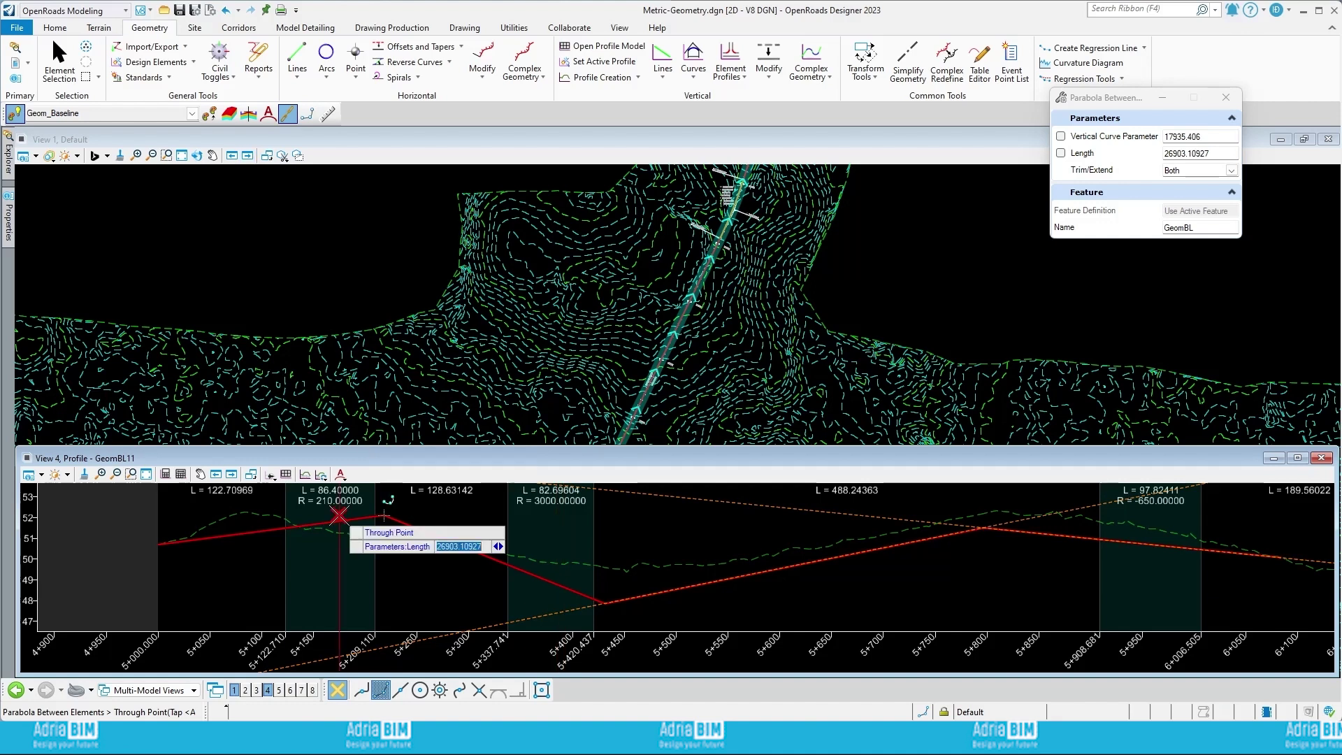
click(384, 517)
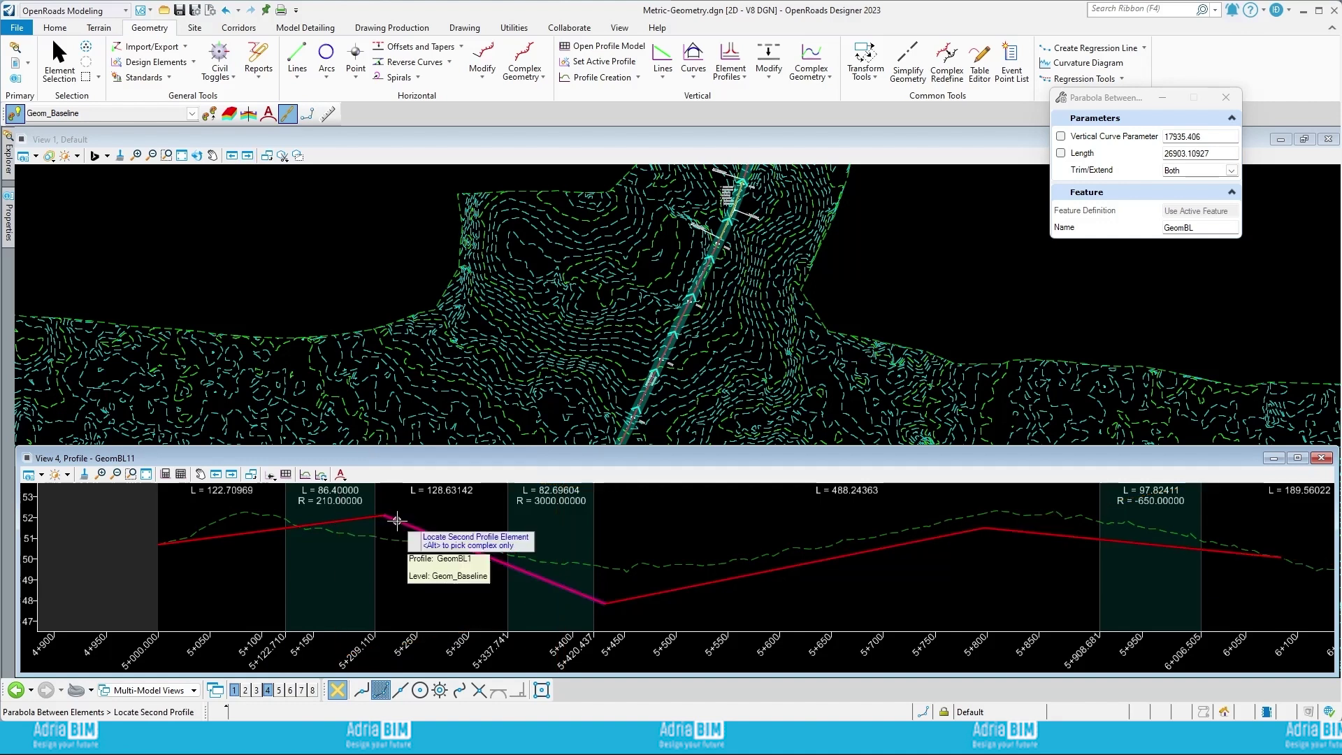
click(397, 521)
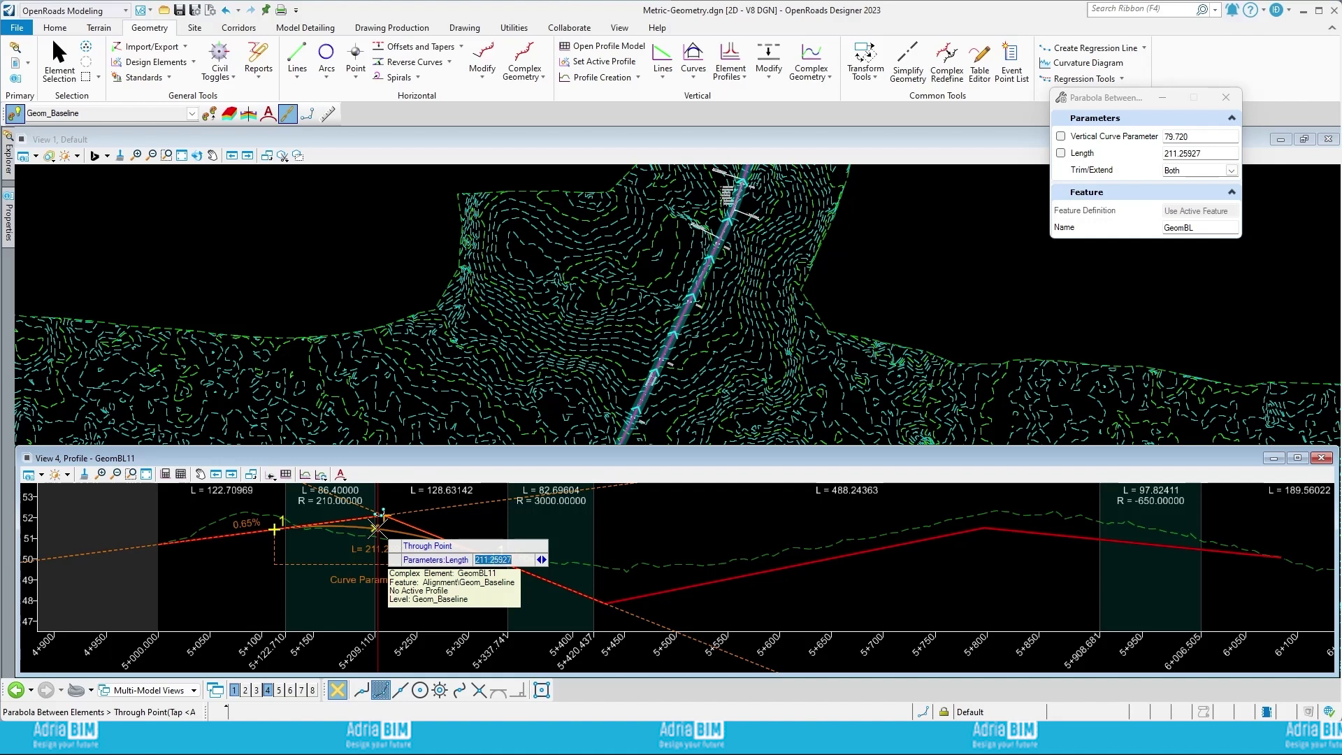
text(90)
key(Return)
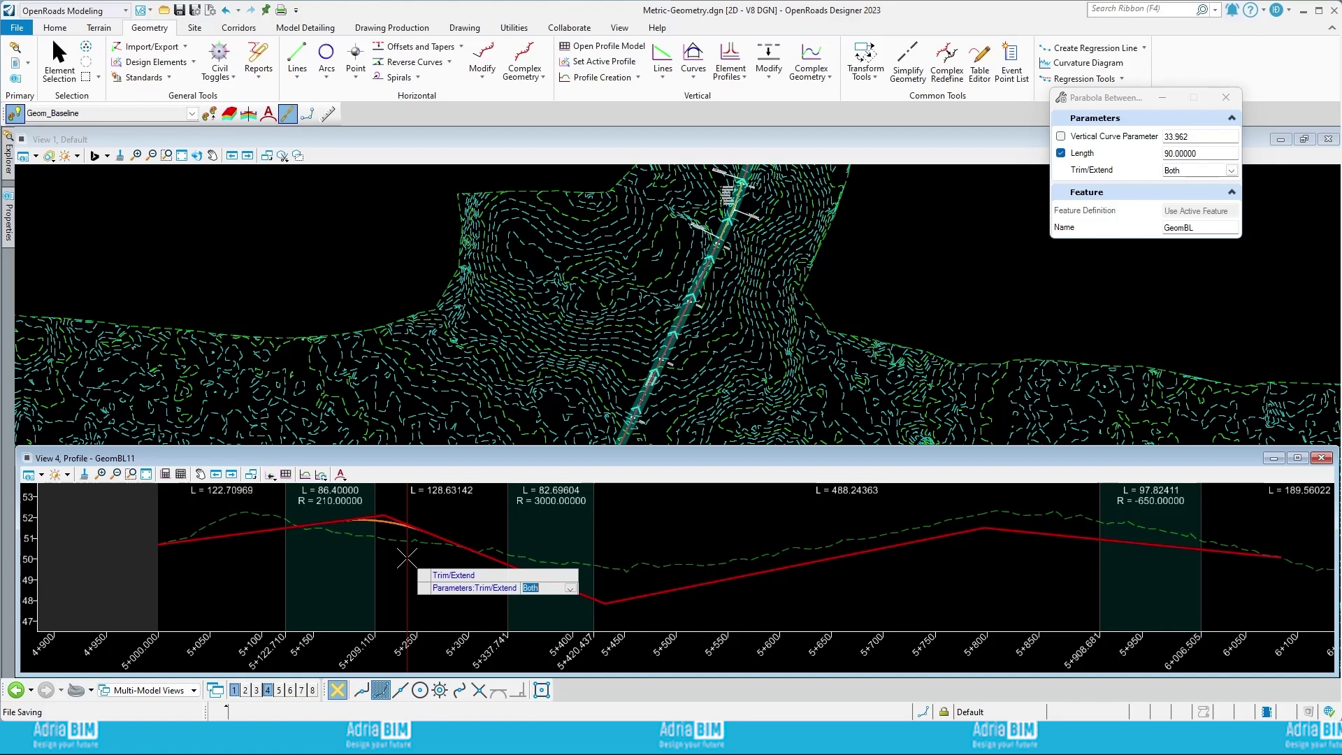
key(Return)
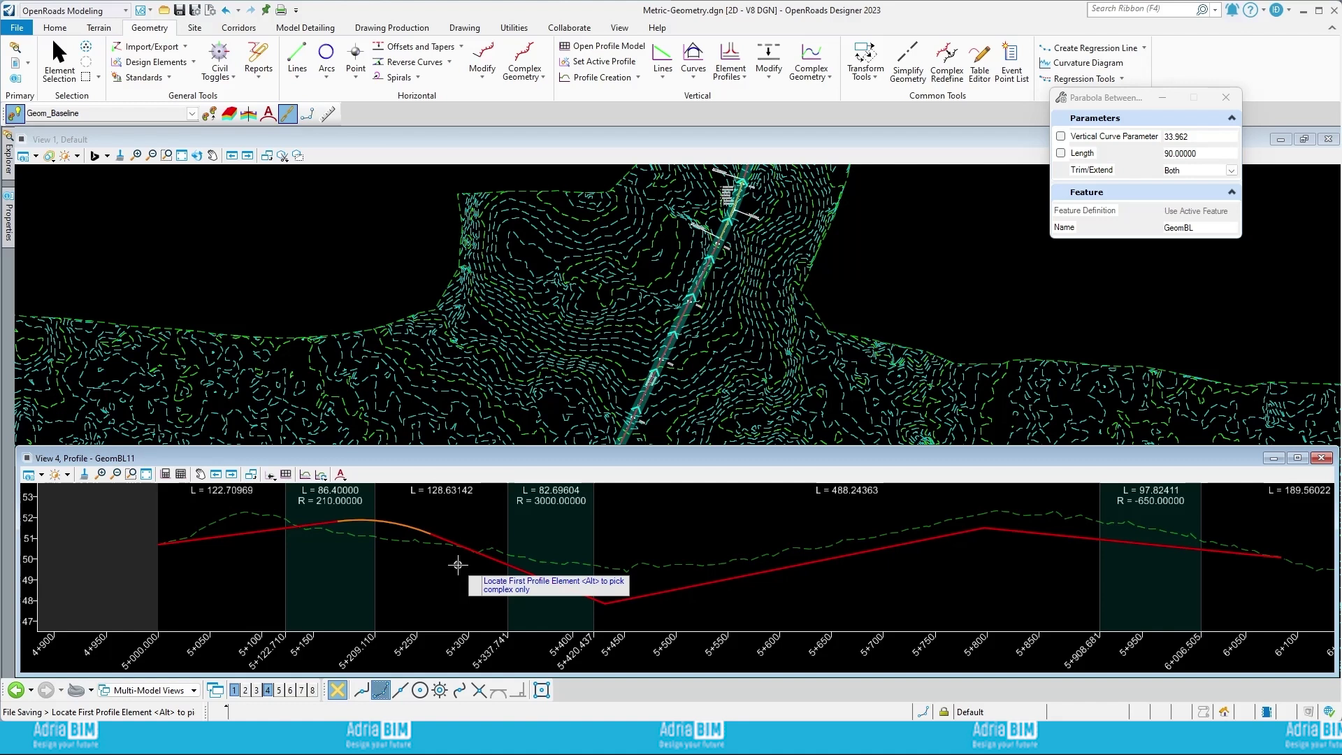
click(545, 580)
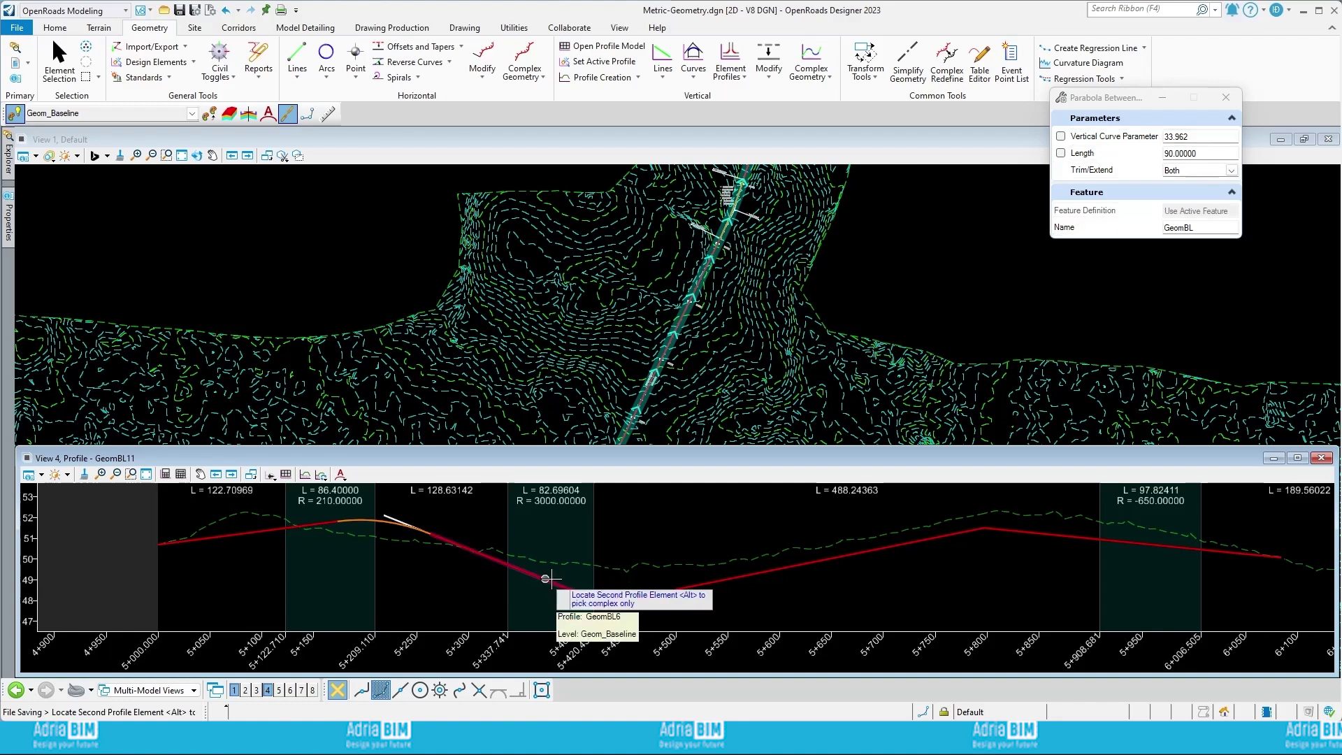
Step: Create a 210 m sag parabola (parameter 70) between the -2.00% and 1.00% tangents, trimming both
click(656, 593)
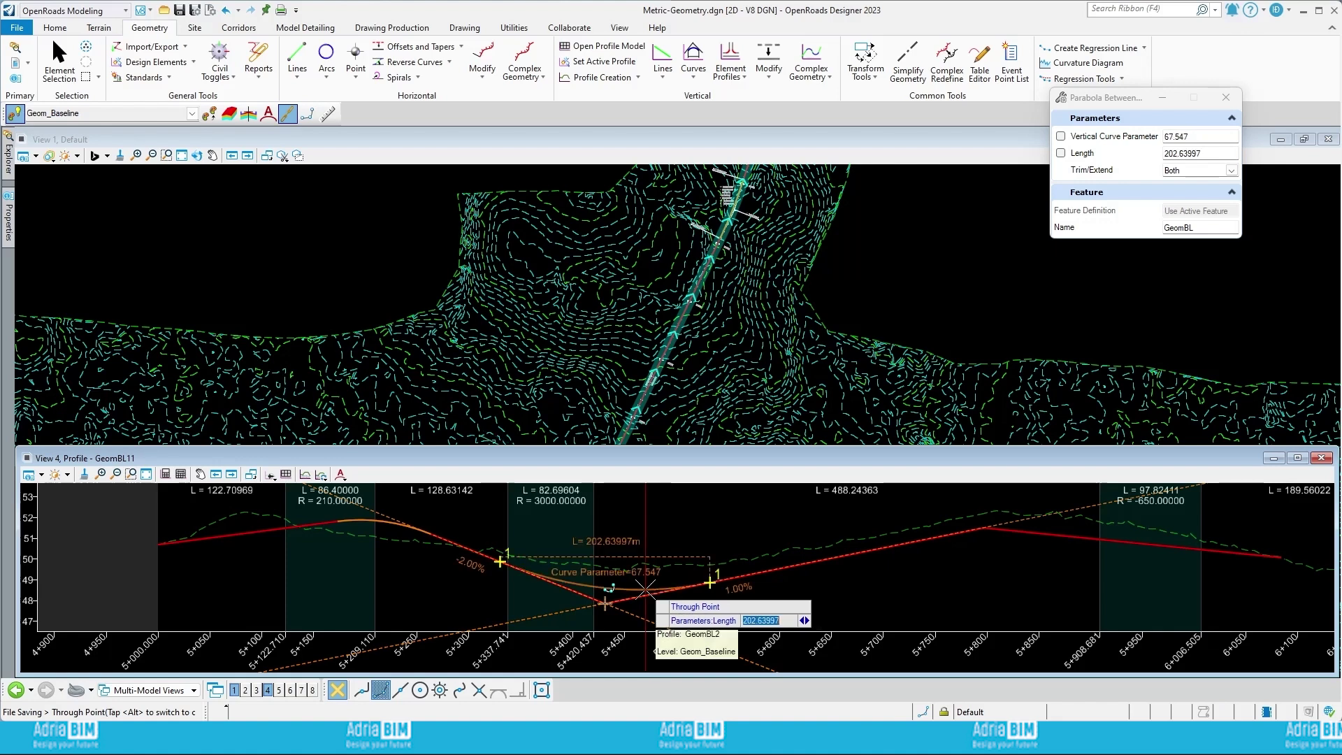
key(Right)
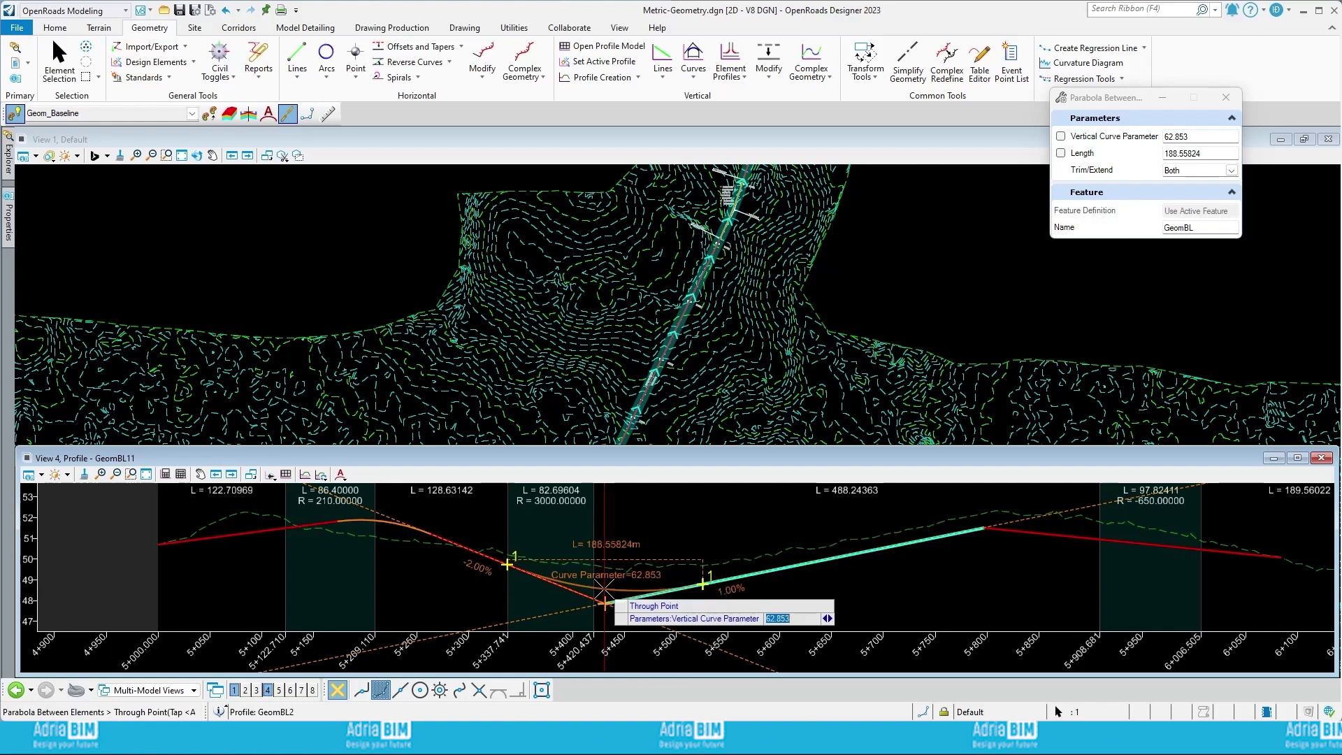
text(70)
key(Return)
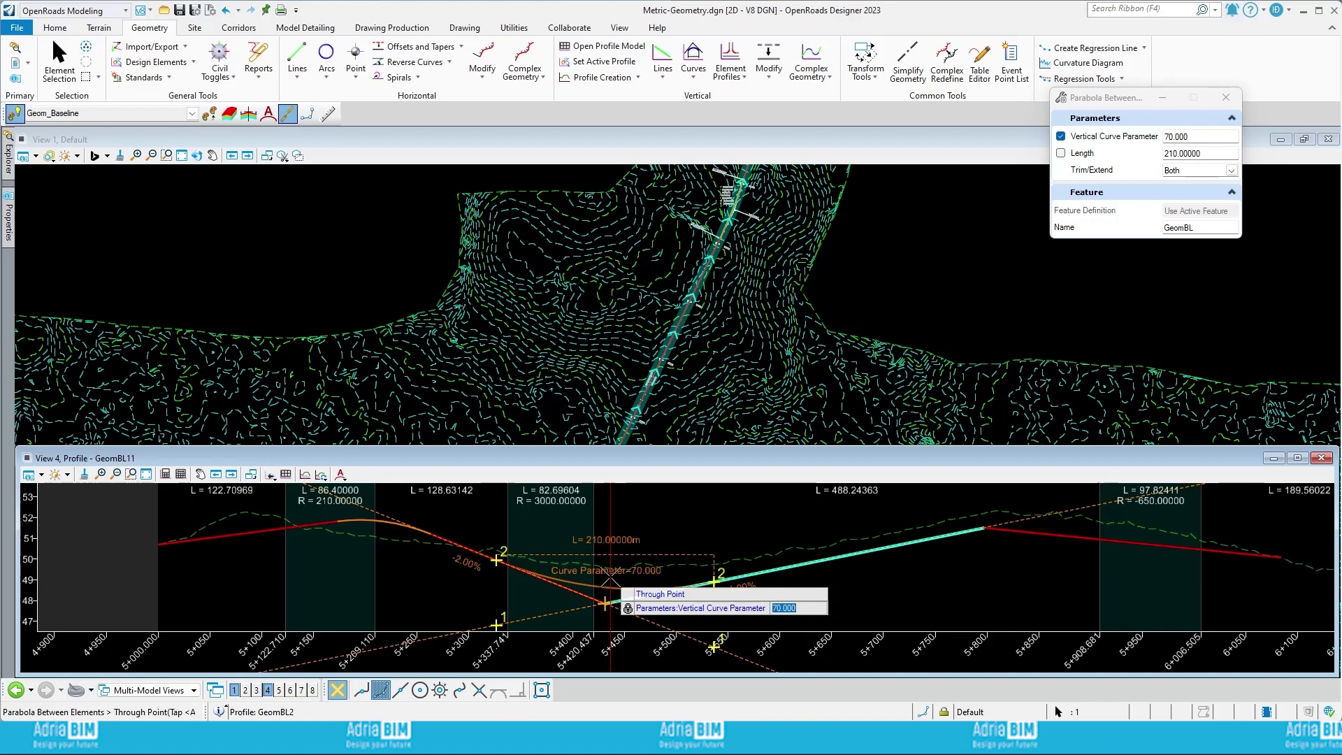
click(610, 579)
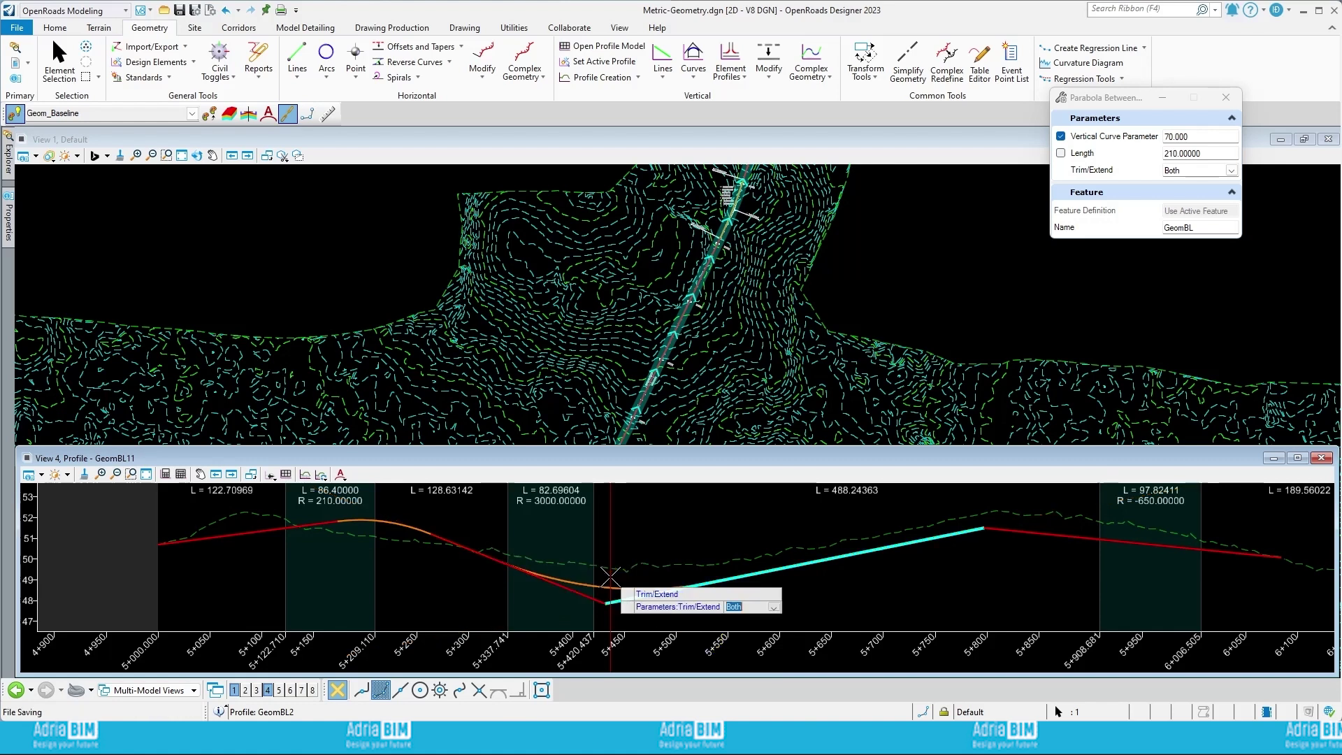
click(611, 577)
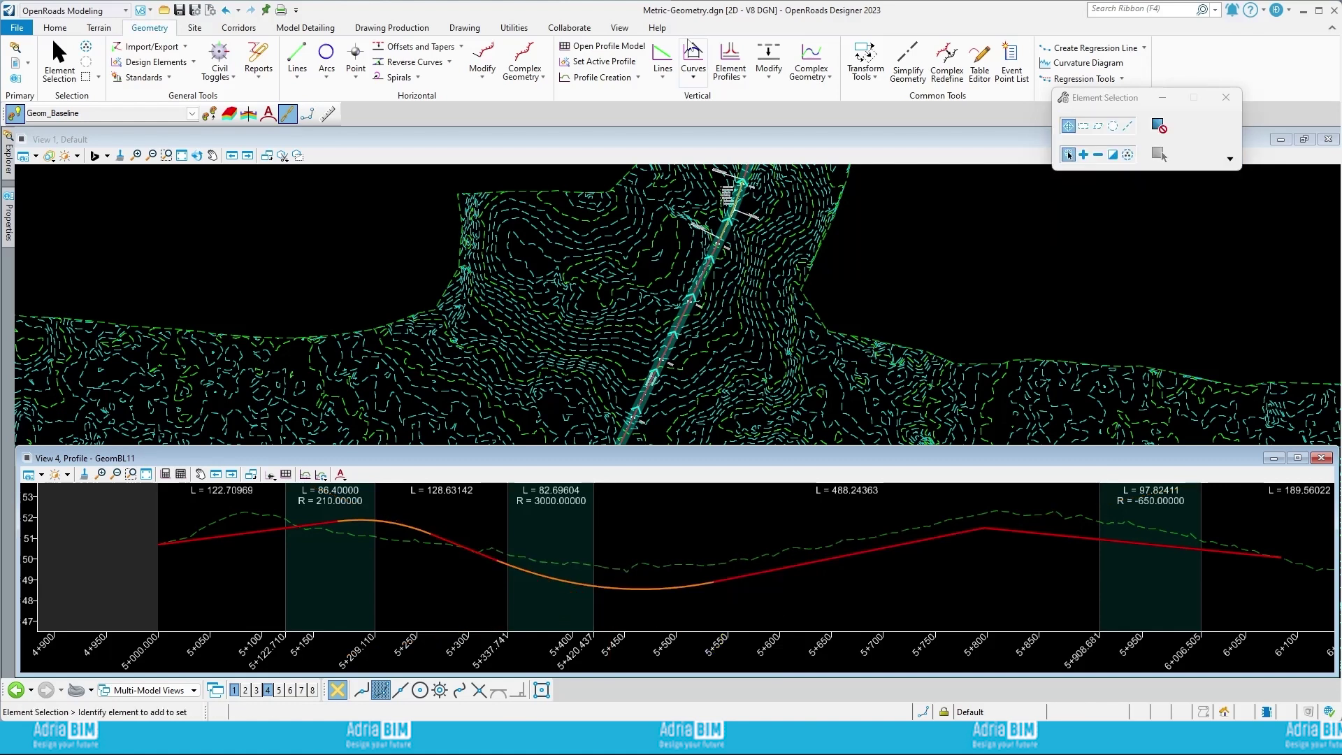
click(690, 49)
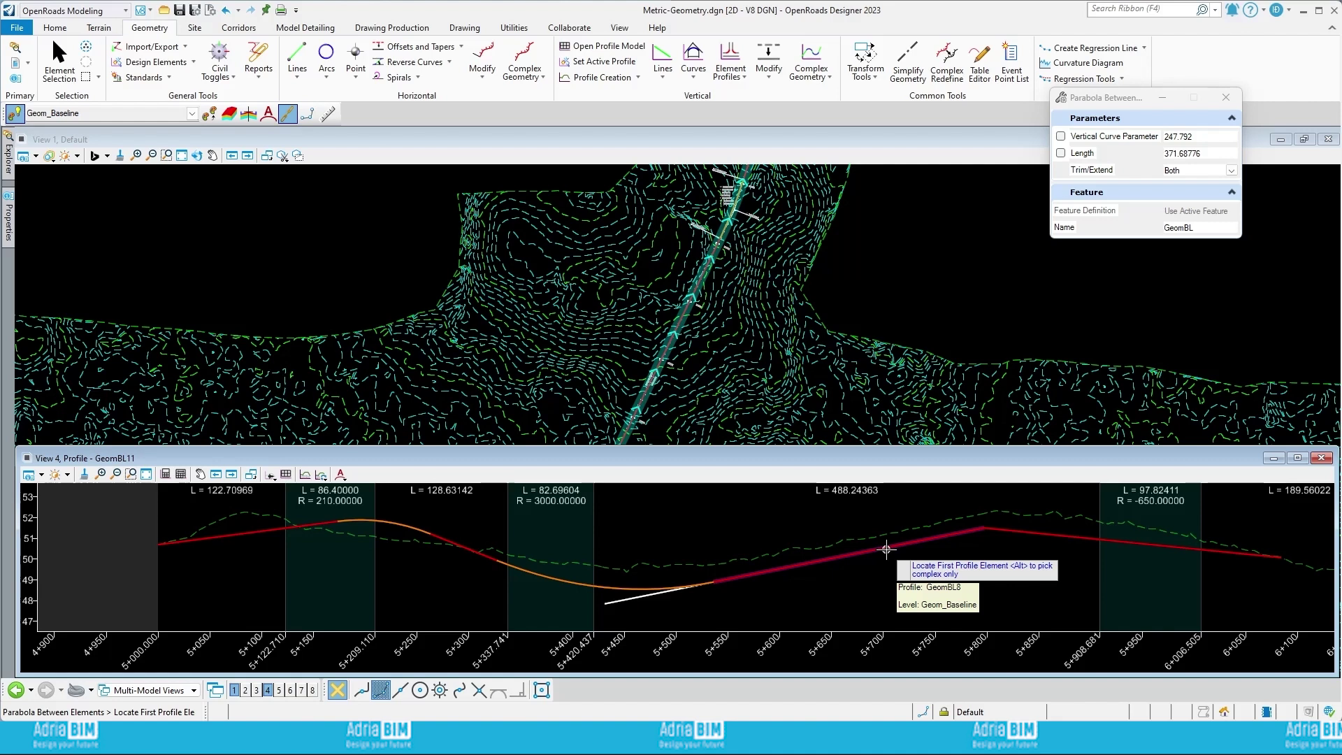
Step: Join the 1.00% and -0.50% tangents with a 120 m crest parabola near 5+800
click(886, 550)
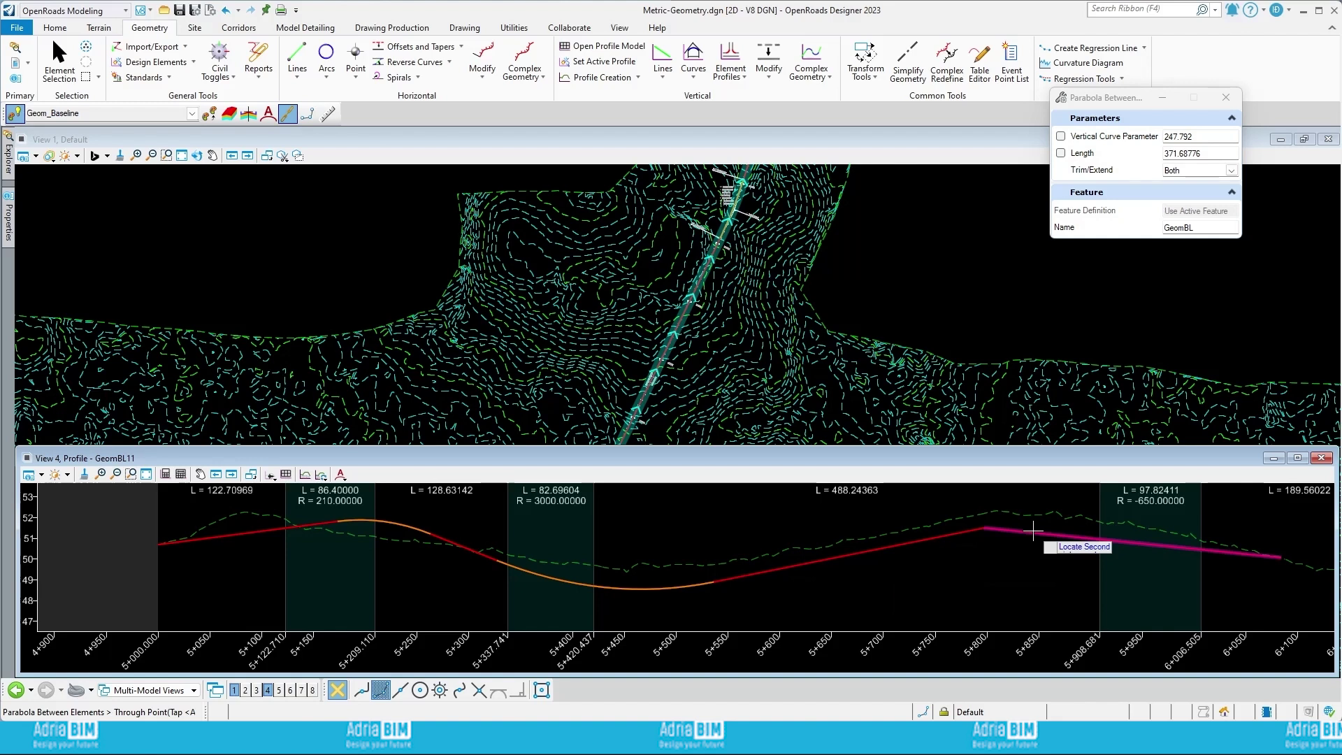
click(1033, 531)
text(12)
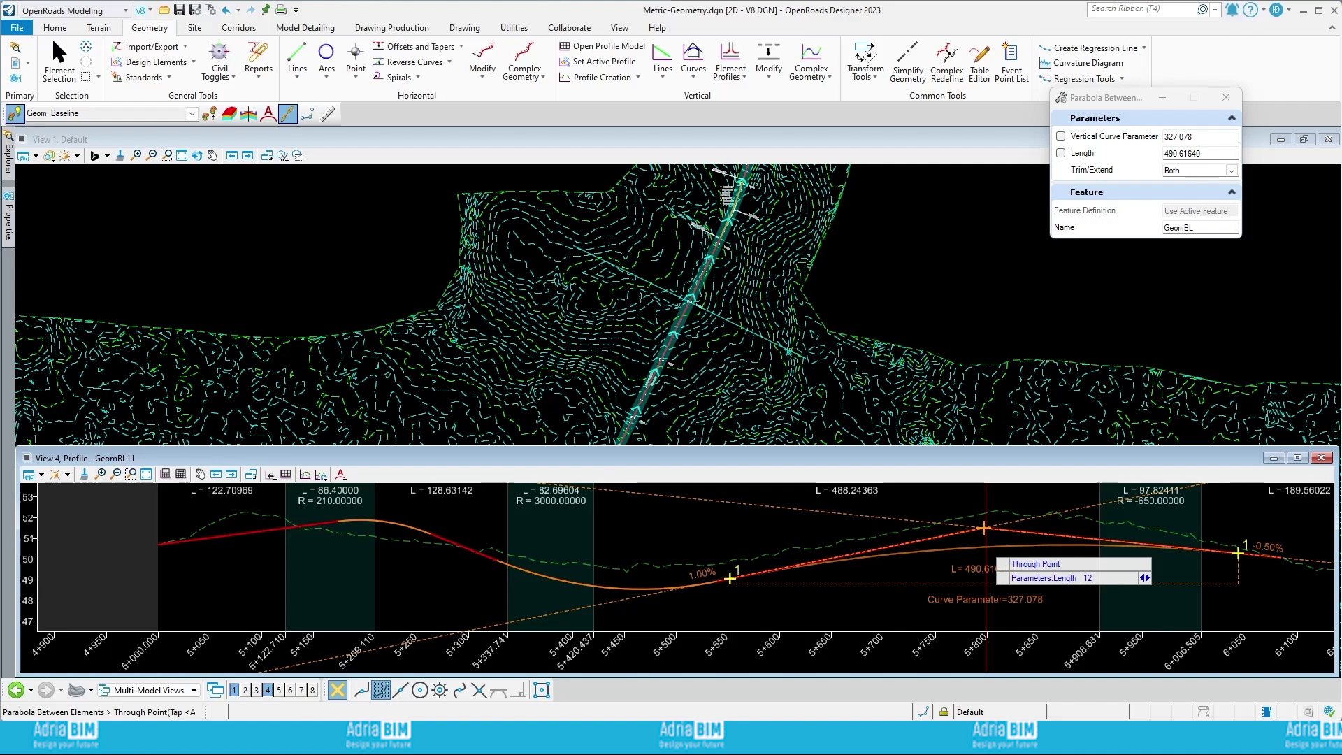
text(0)
click(984, 558)
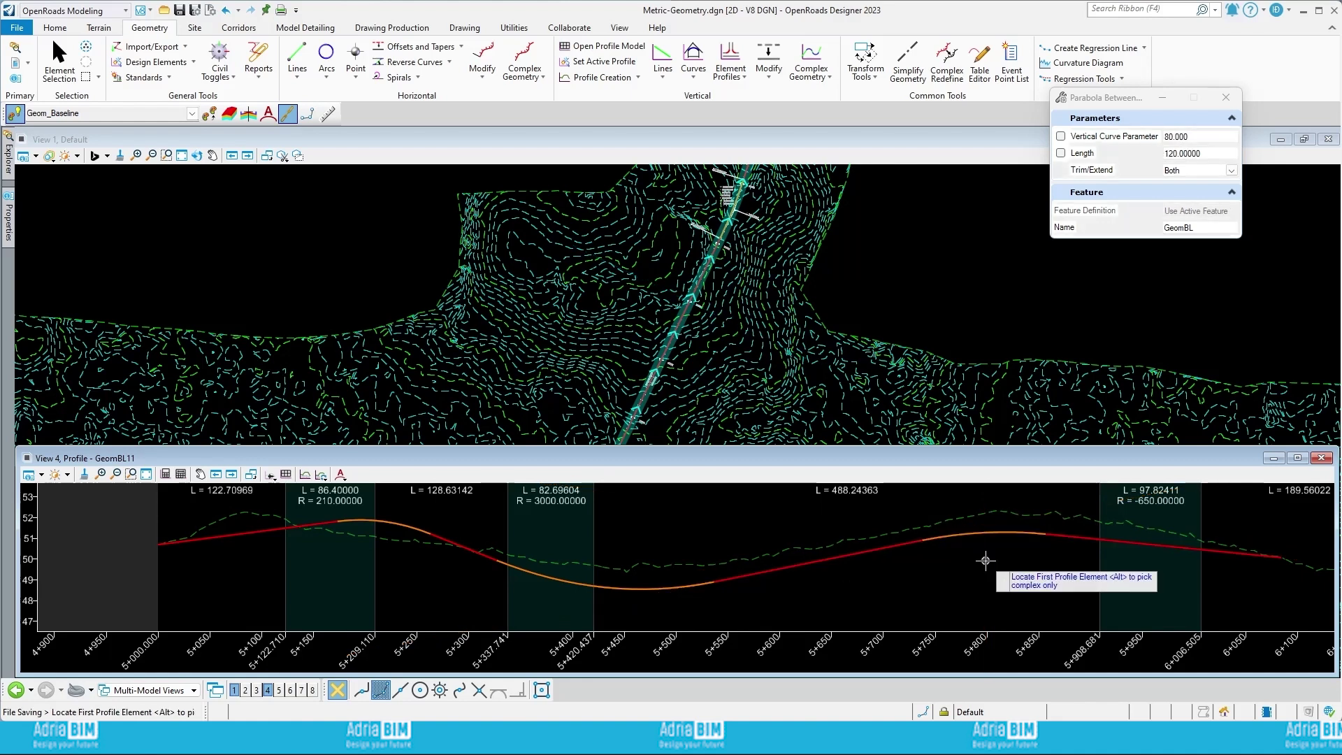
key(Escape)
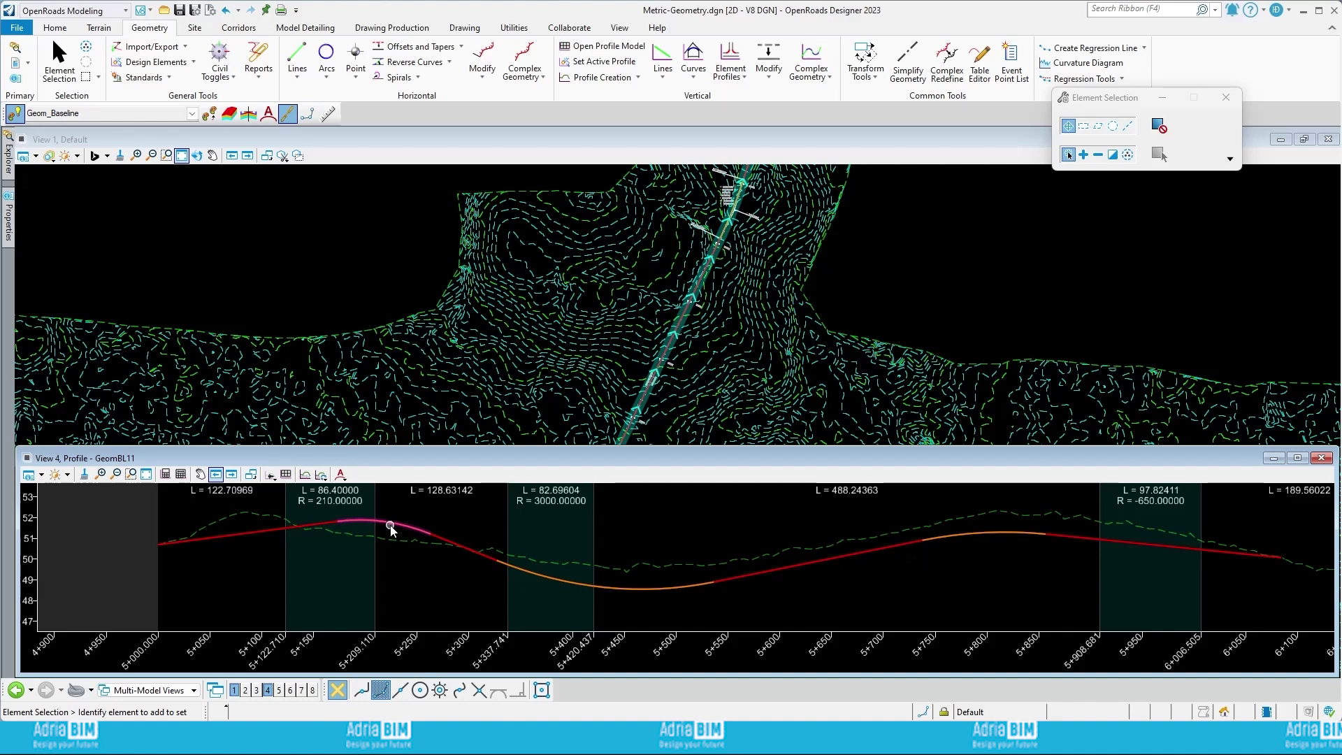
Step: Set the length of the first crest vertical curve near 5+209 to 120 m
click(391, 528)
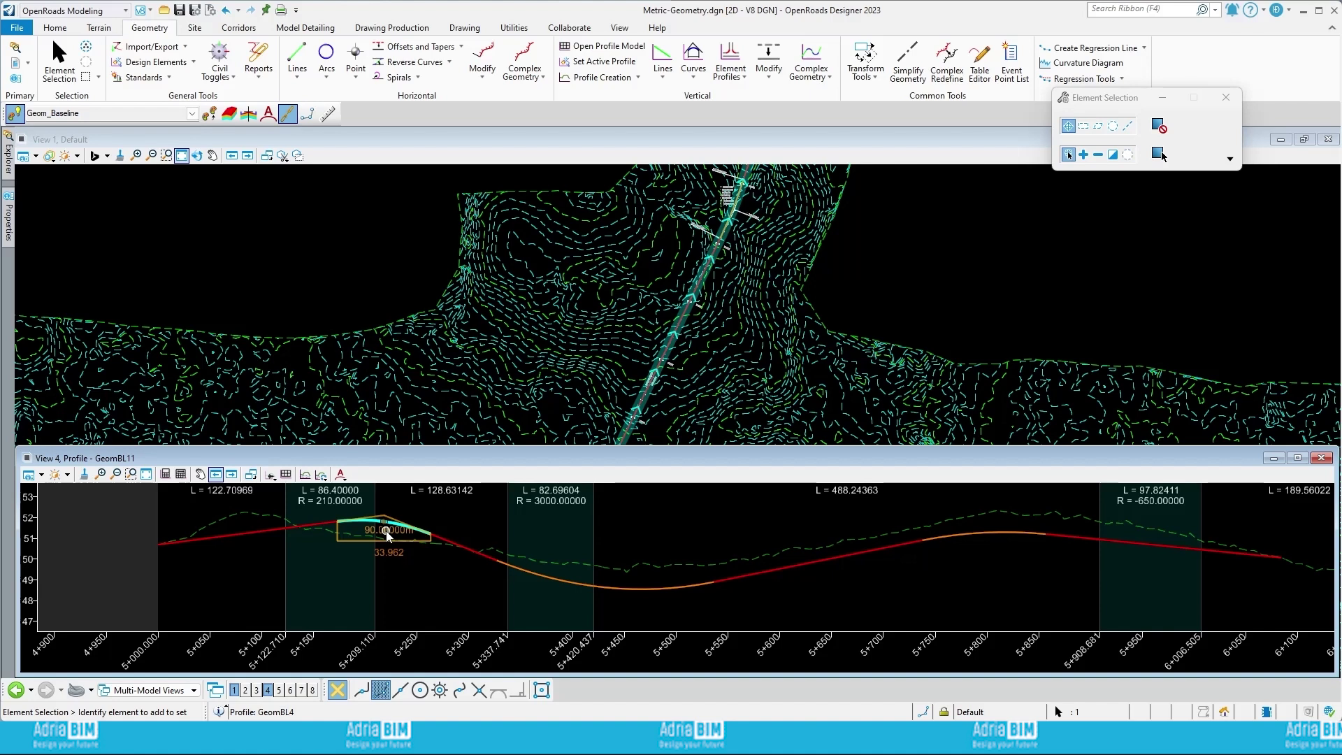
click(389, 552)
text(12)
text(0)
key(Return)
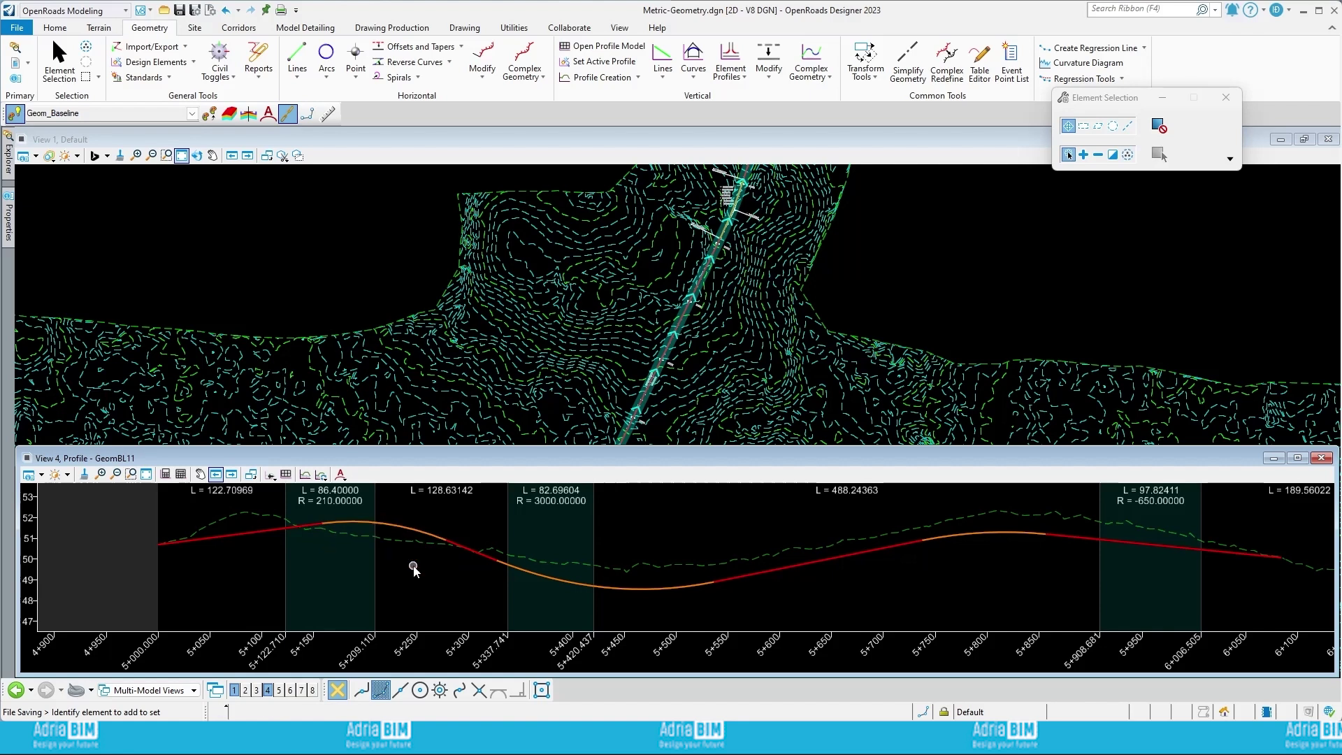
click(831, 77)
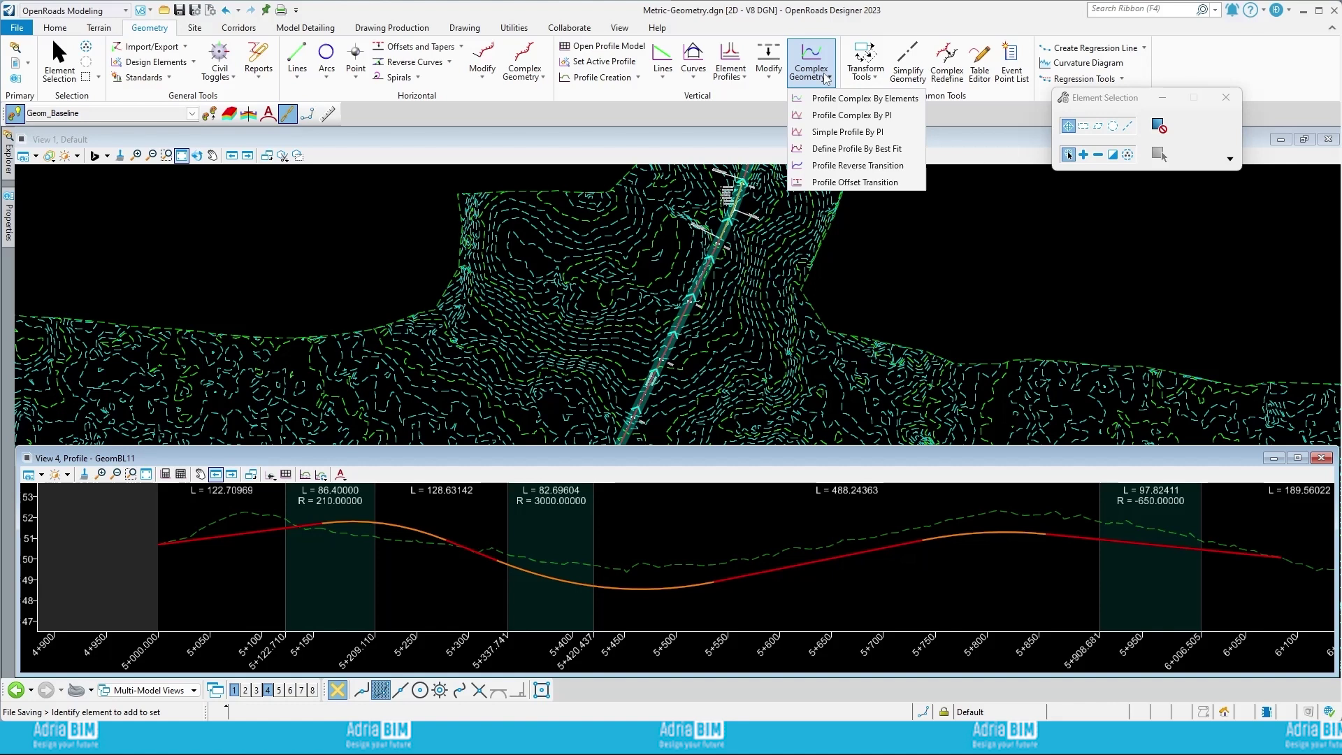
Step: Create a complex profile named London Road from the elements, with maximum gap 0.1
click(846, 98)
key(BackSpace)
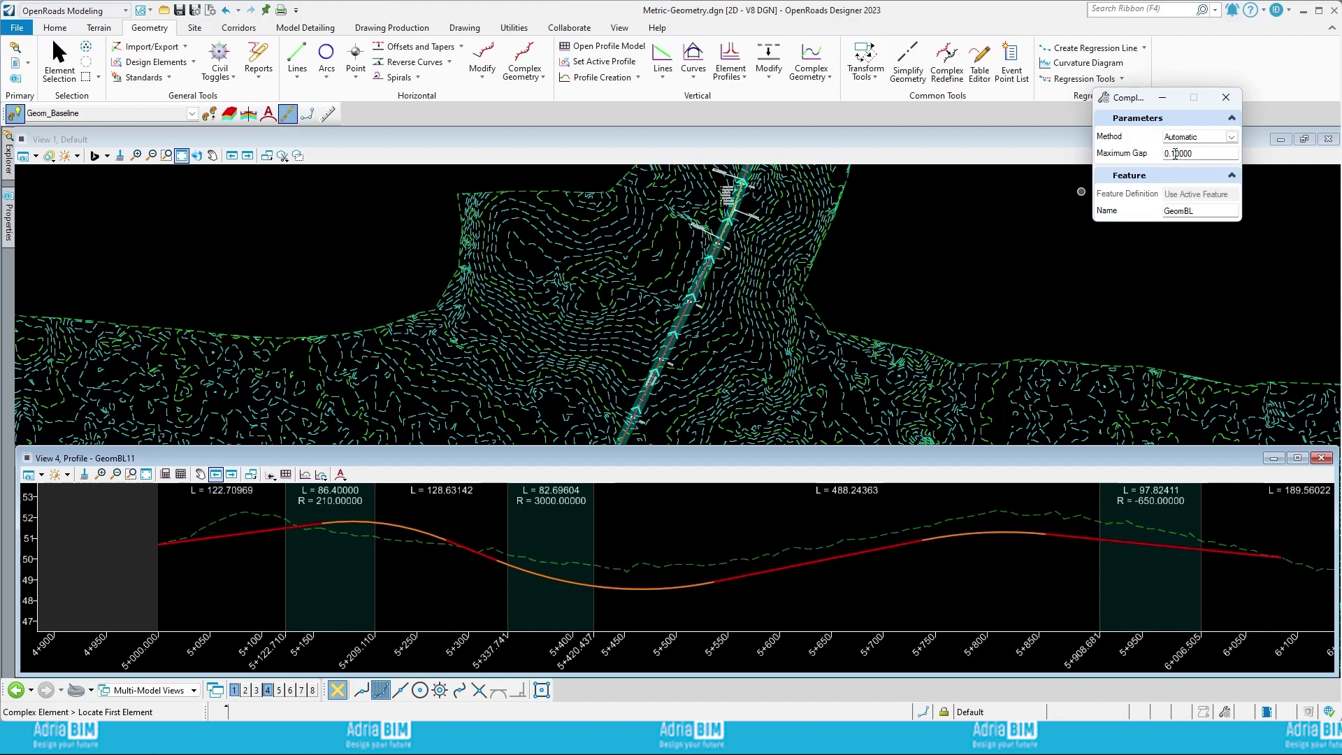
key(Tab)
text(Lo)
text(ndon Road)
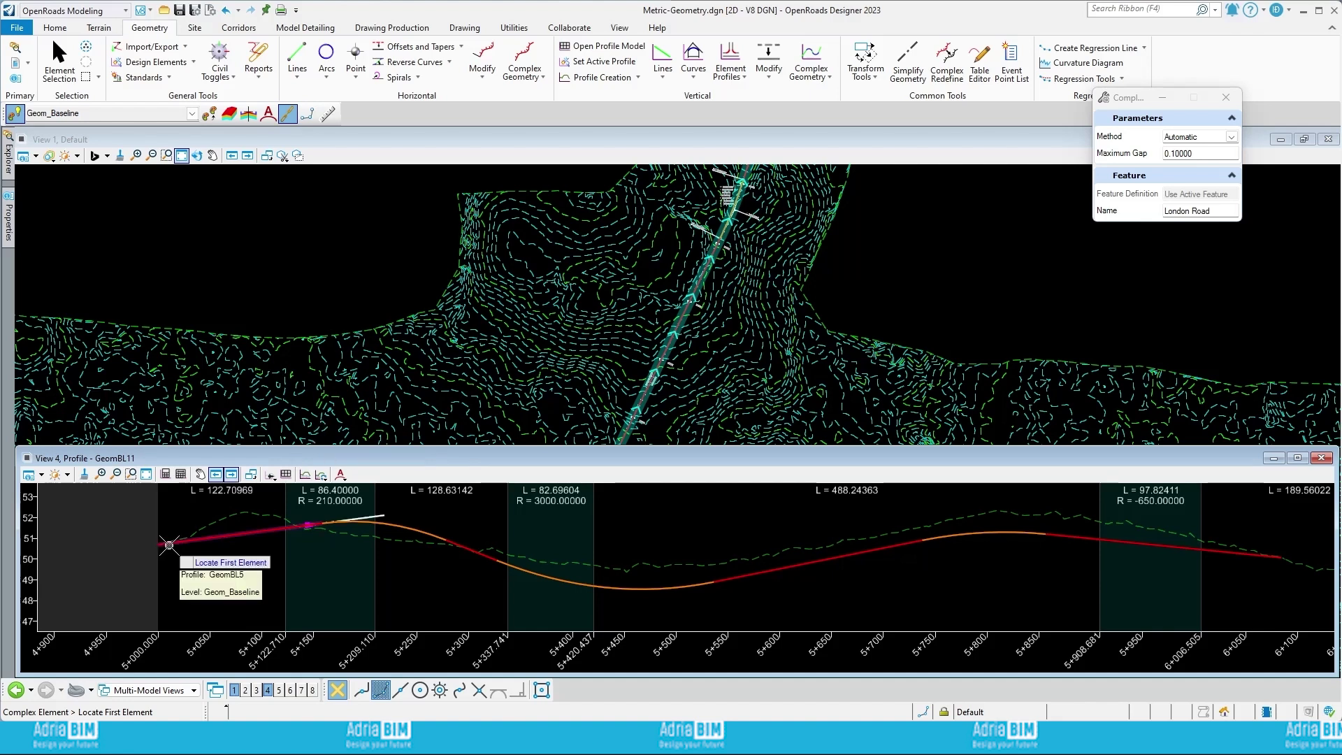
click(170, 545)
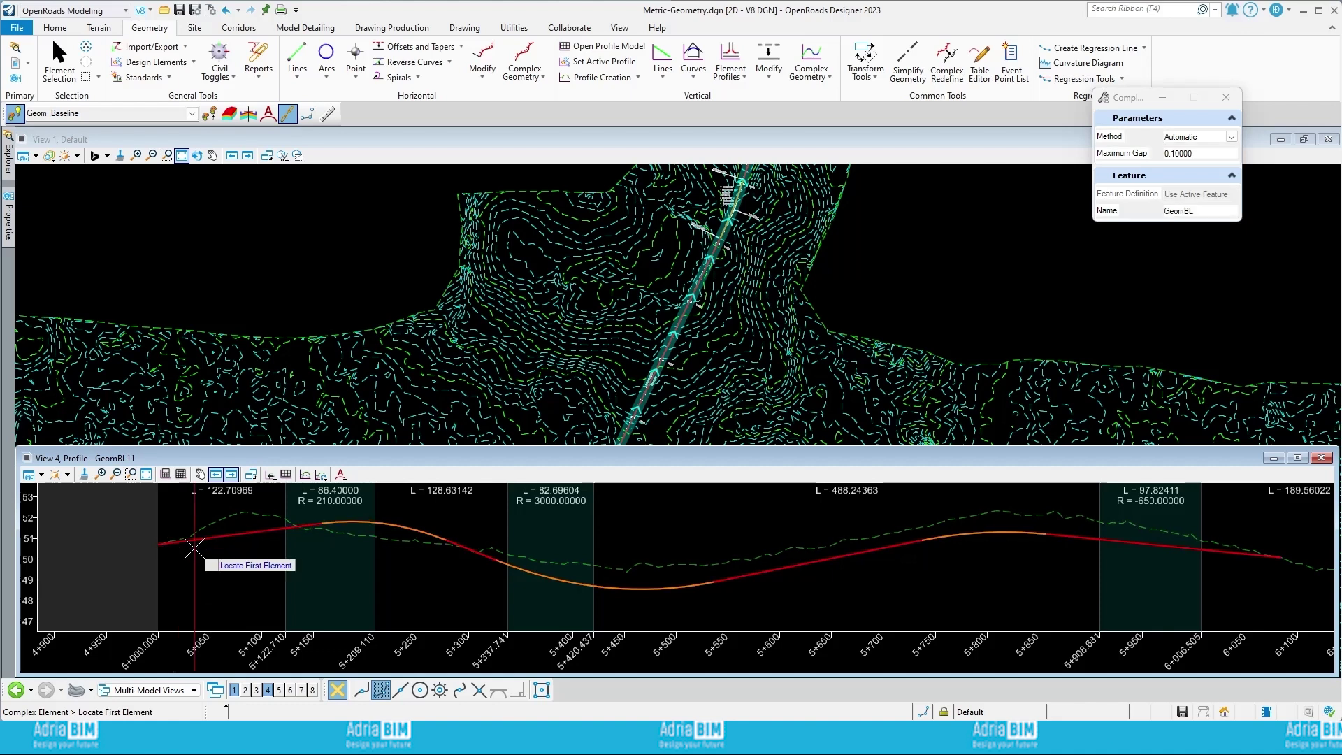
key(Escape)
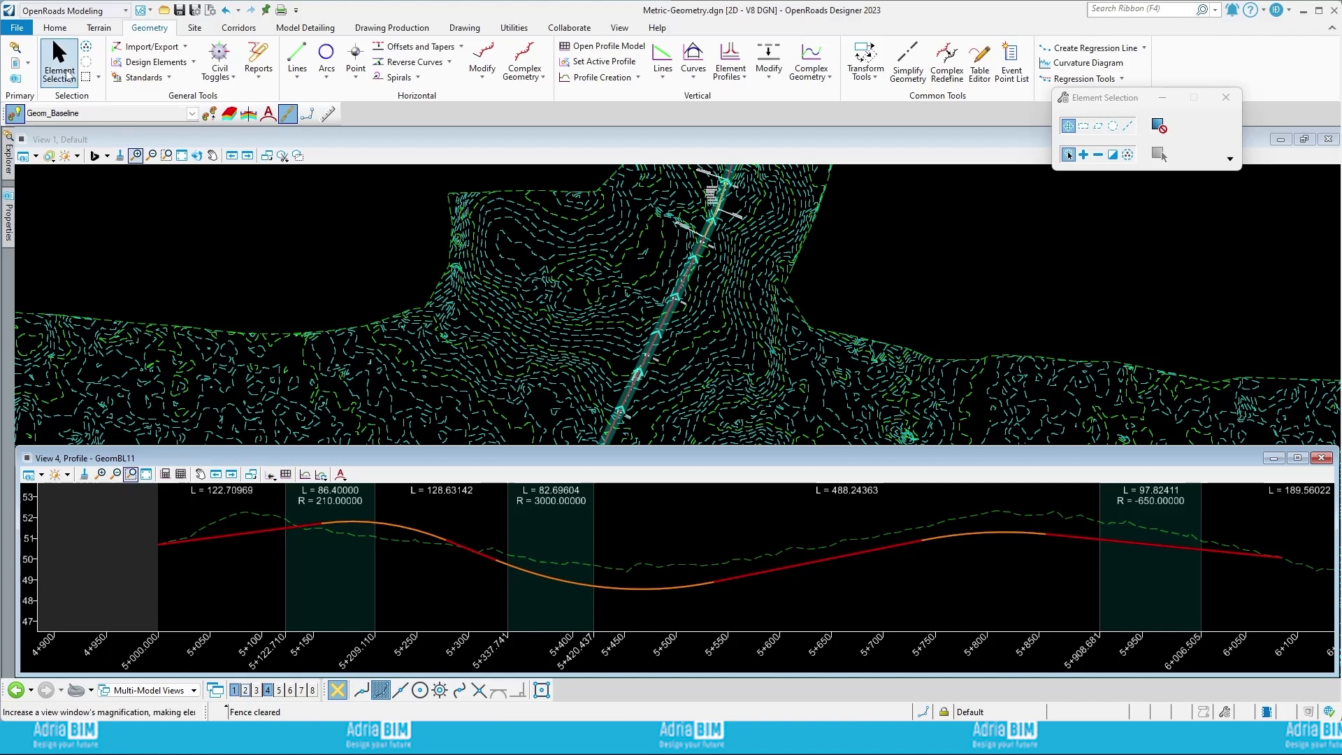
click(204, 537)
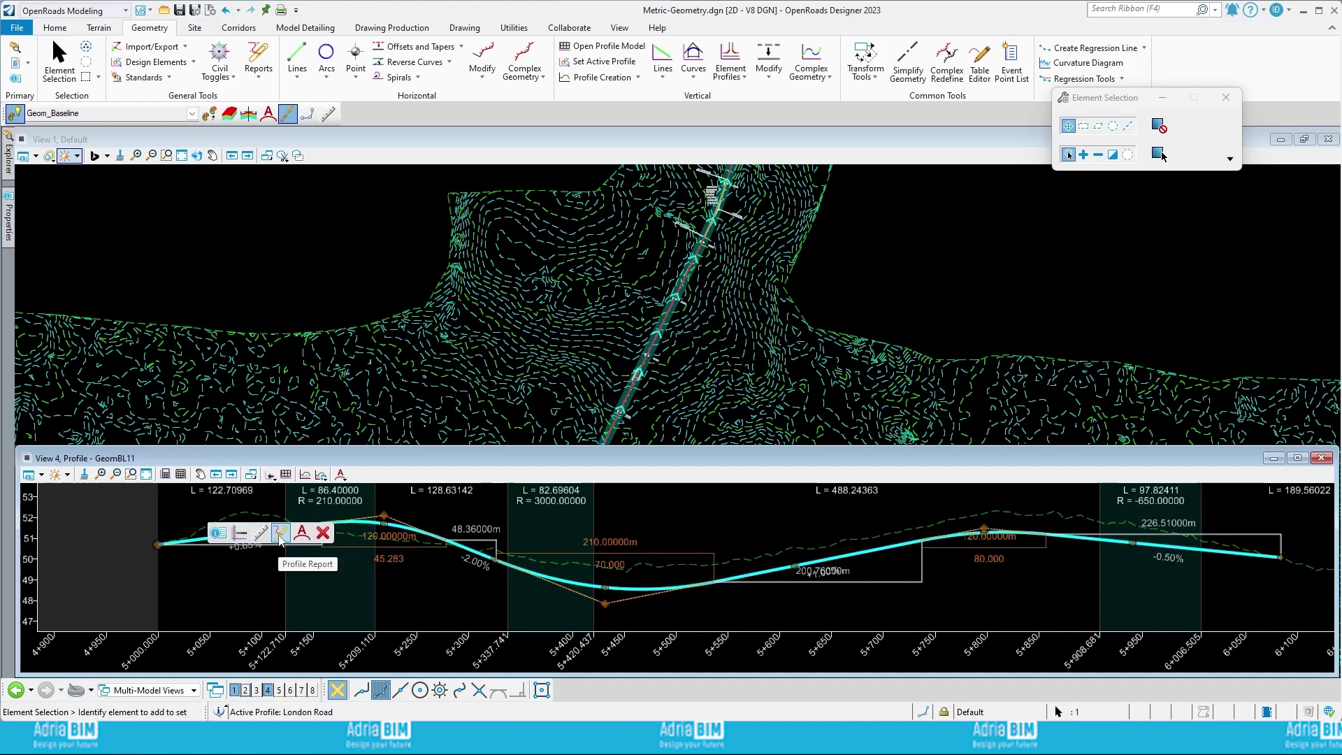
click(280, 535)
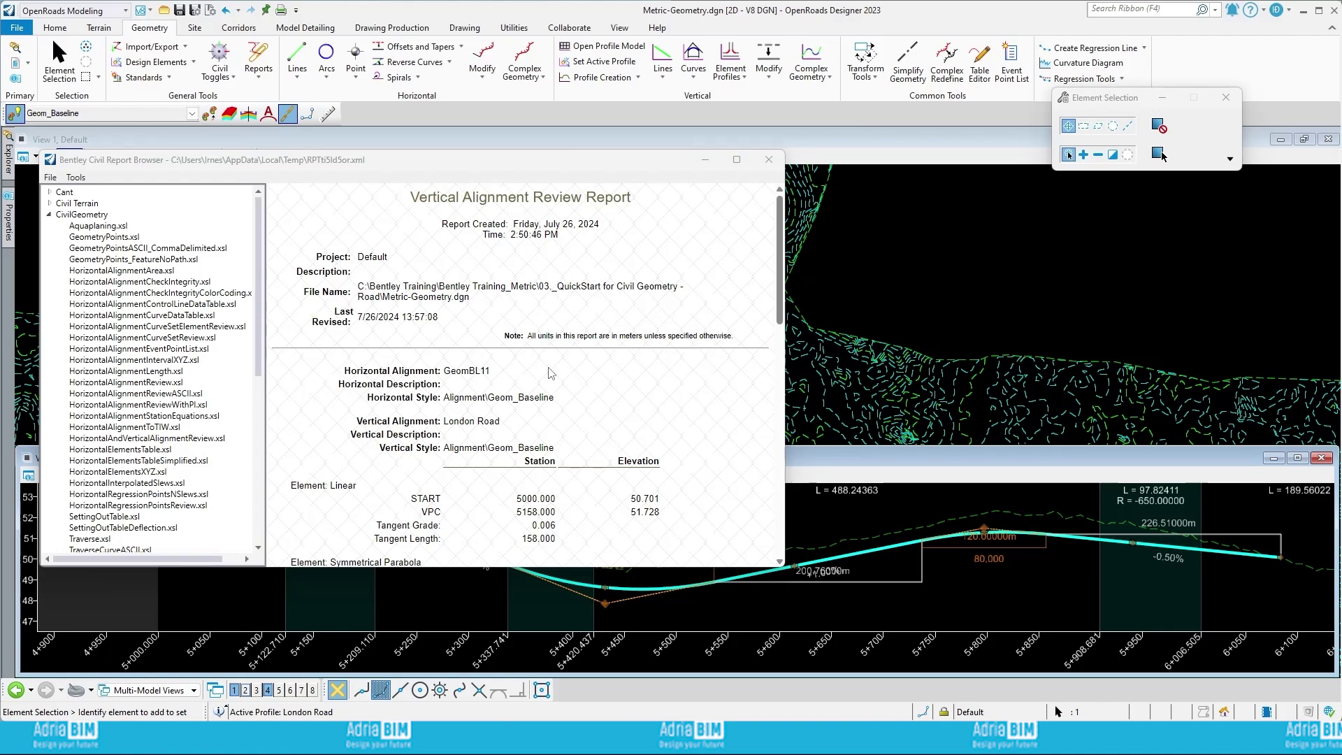
click(770, 160)
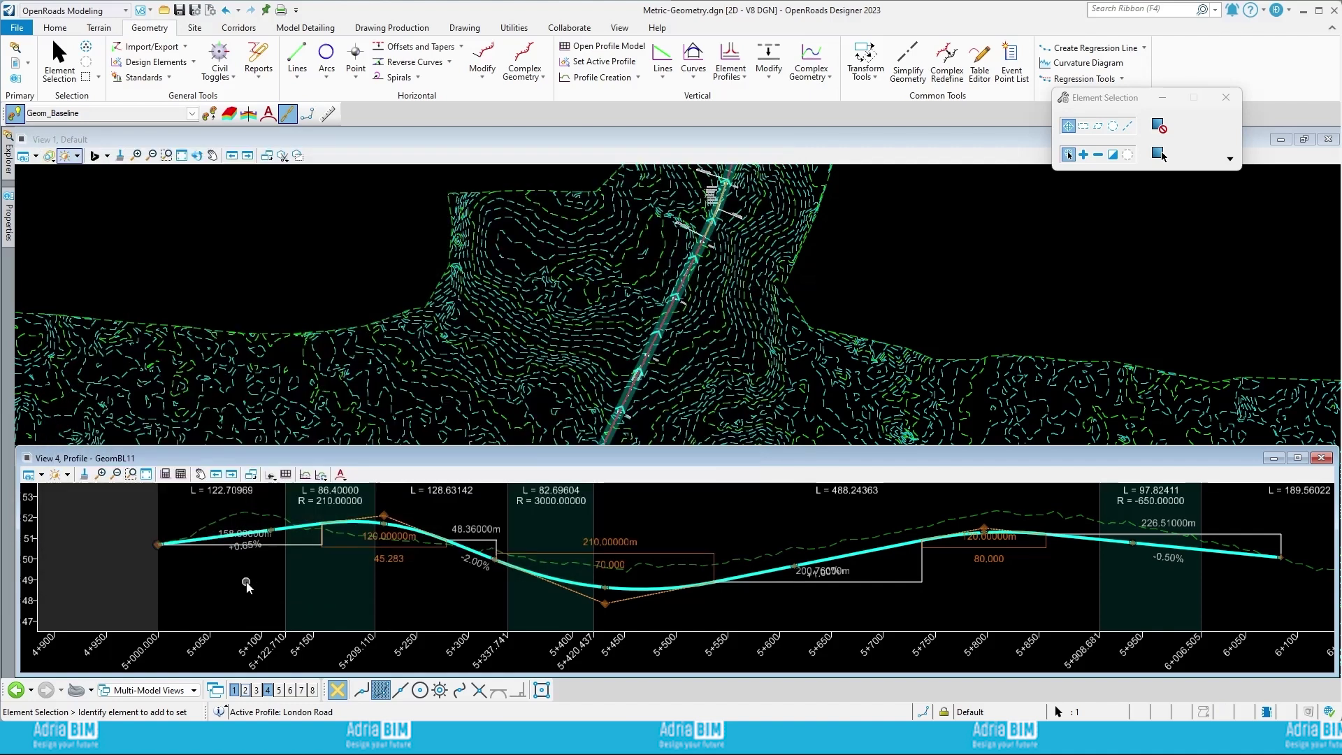
click(247, 586)
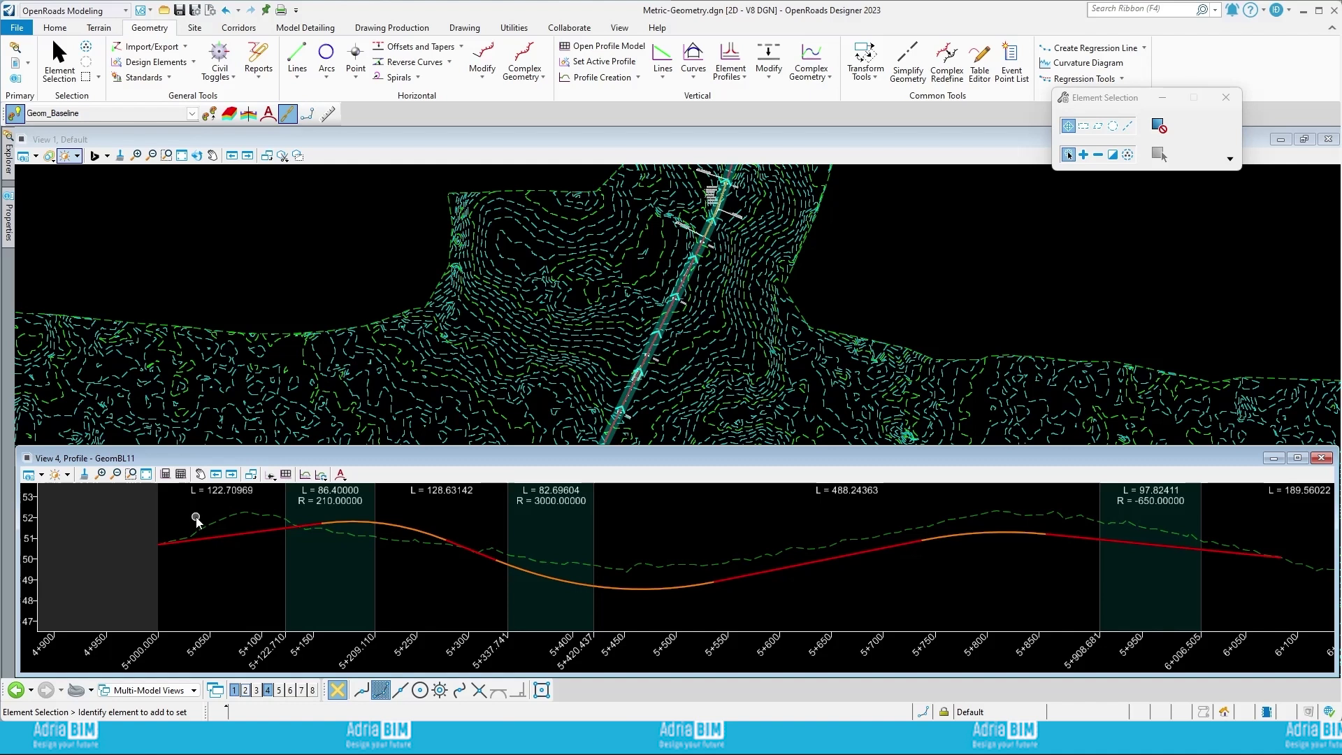
Step: Switch View 1 to the 2 Views Plan/3D layout and zoom the 3D terrain view
click(385, 258)
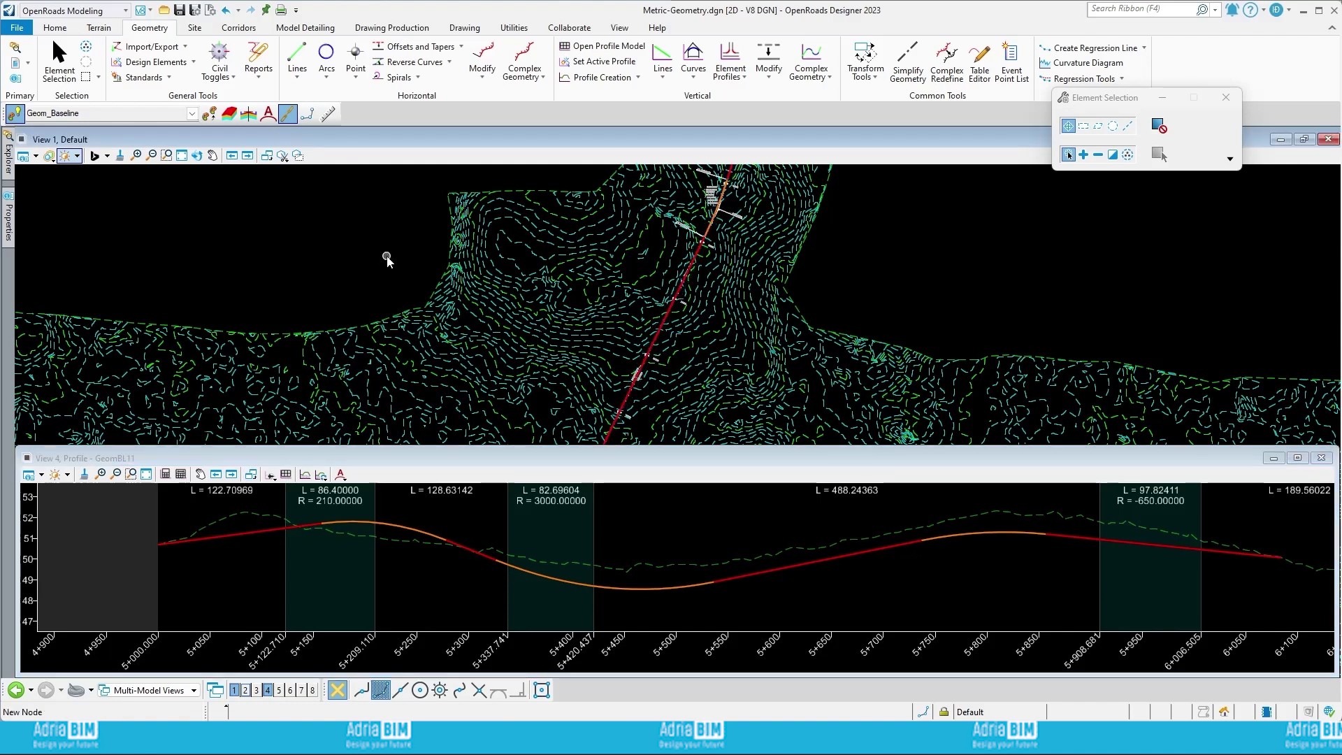
right_click(401, 270)
mouse_move(445, 281)
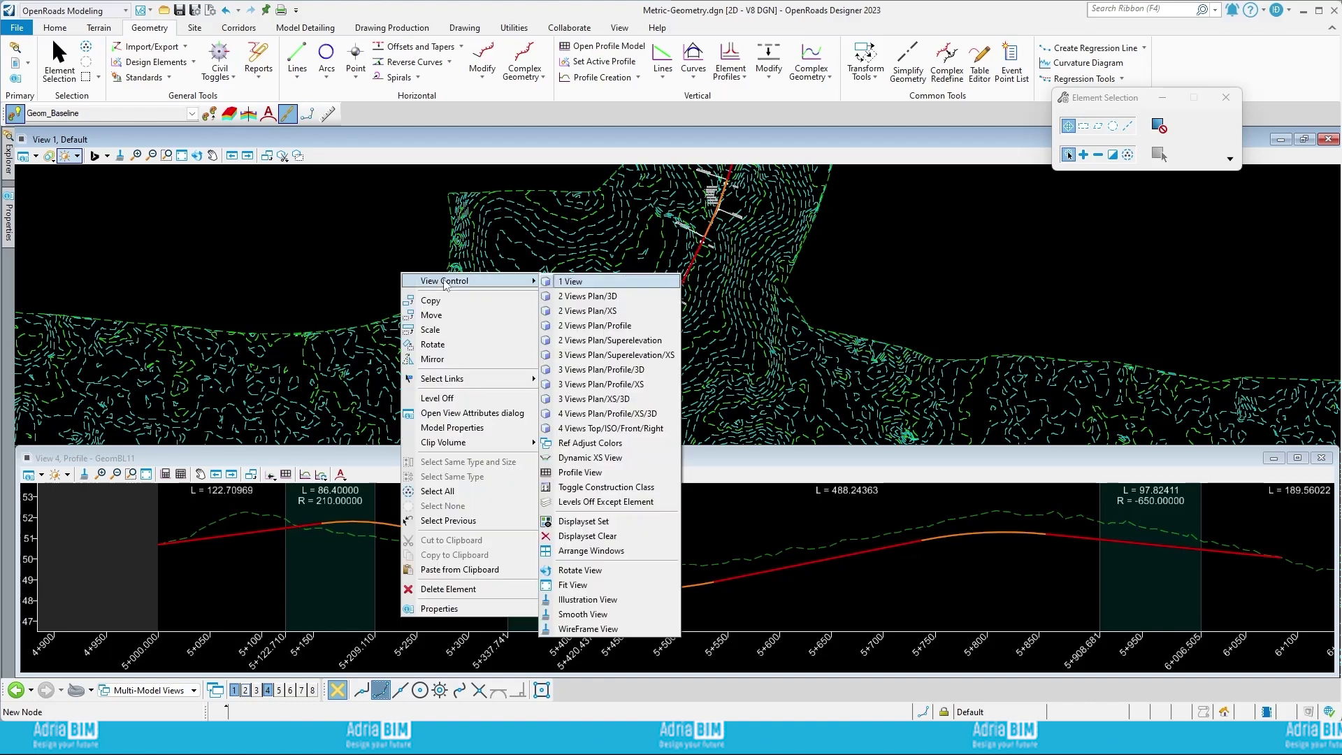
click(603, 299)
scroll(822, 316, down, 2)
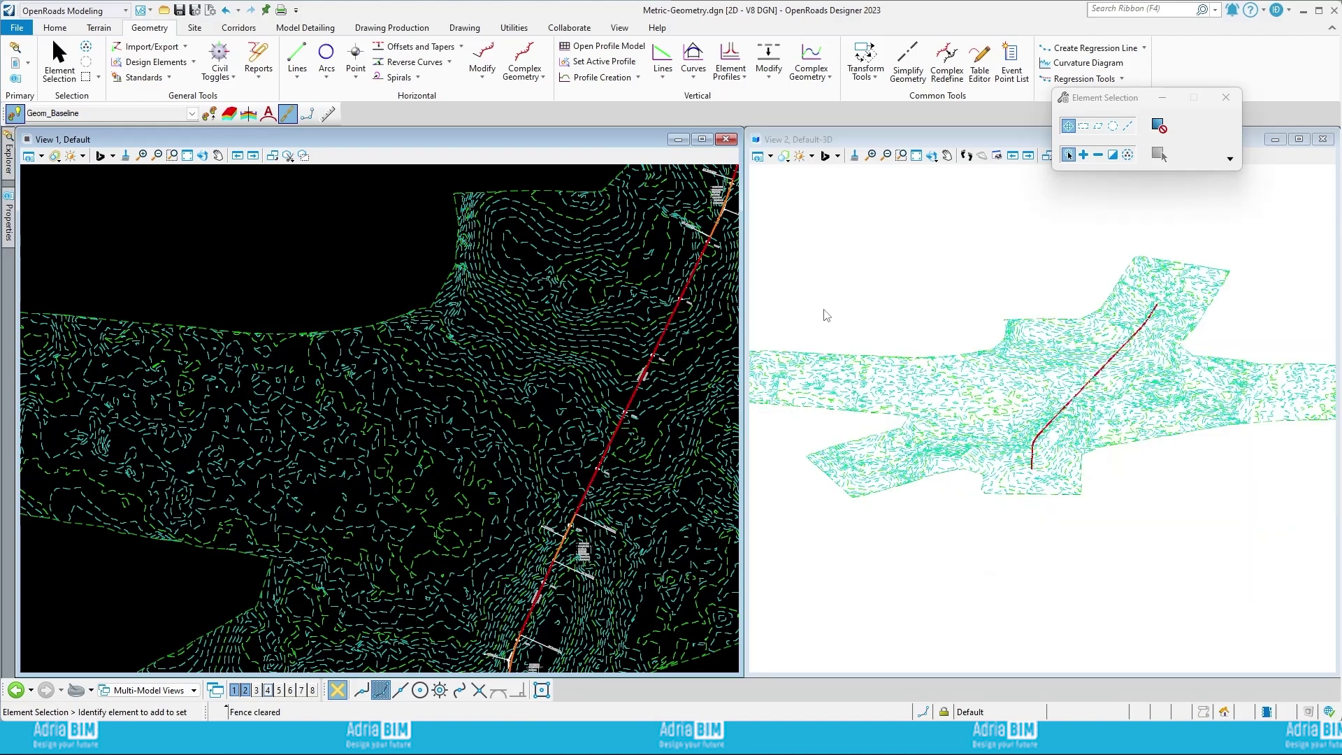
scroll(1189, 349, up, 2)
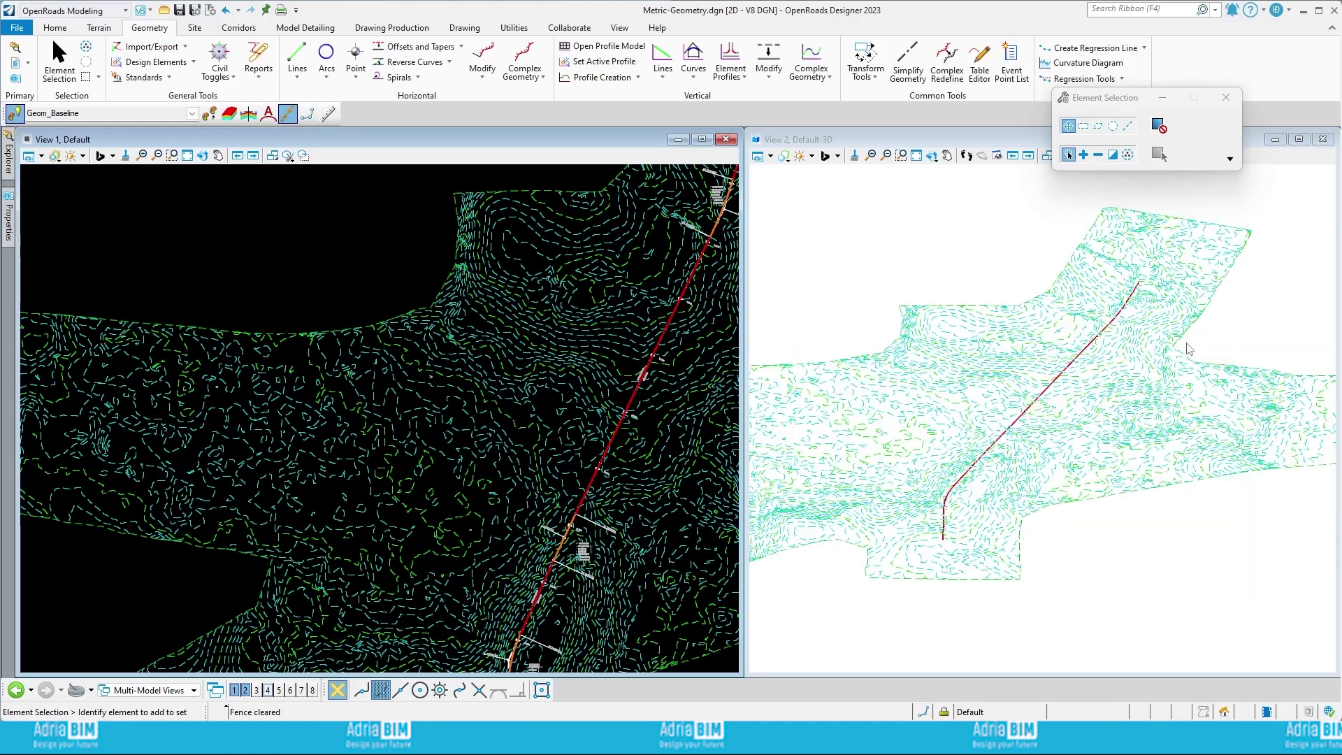